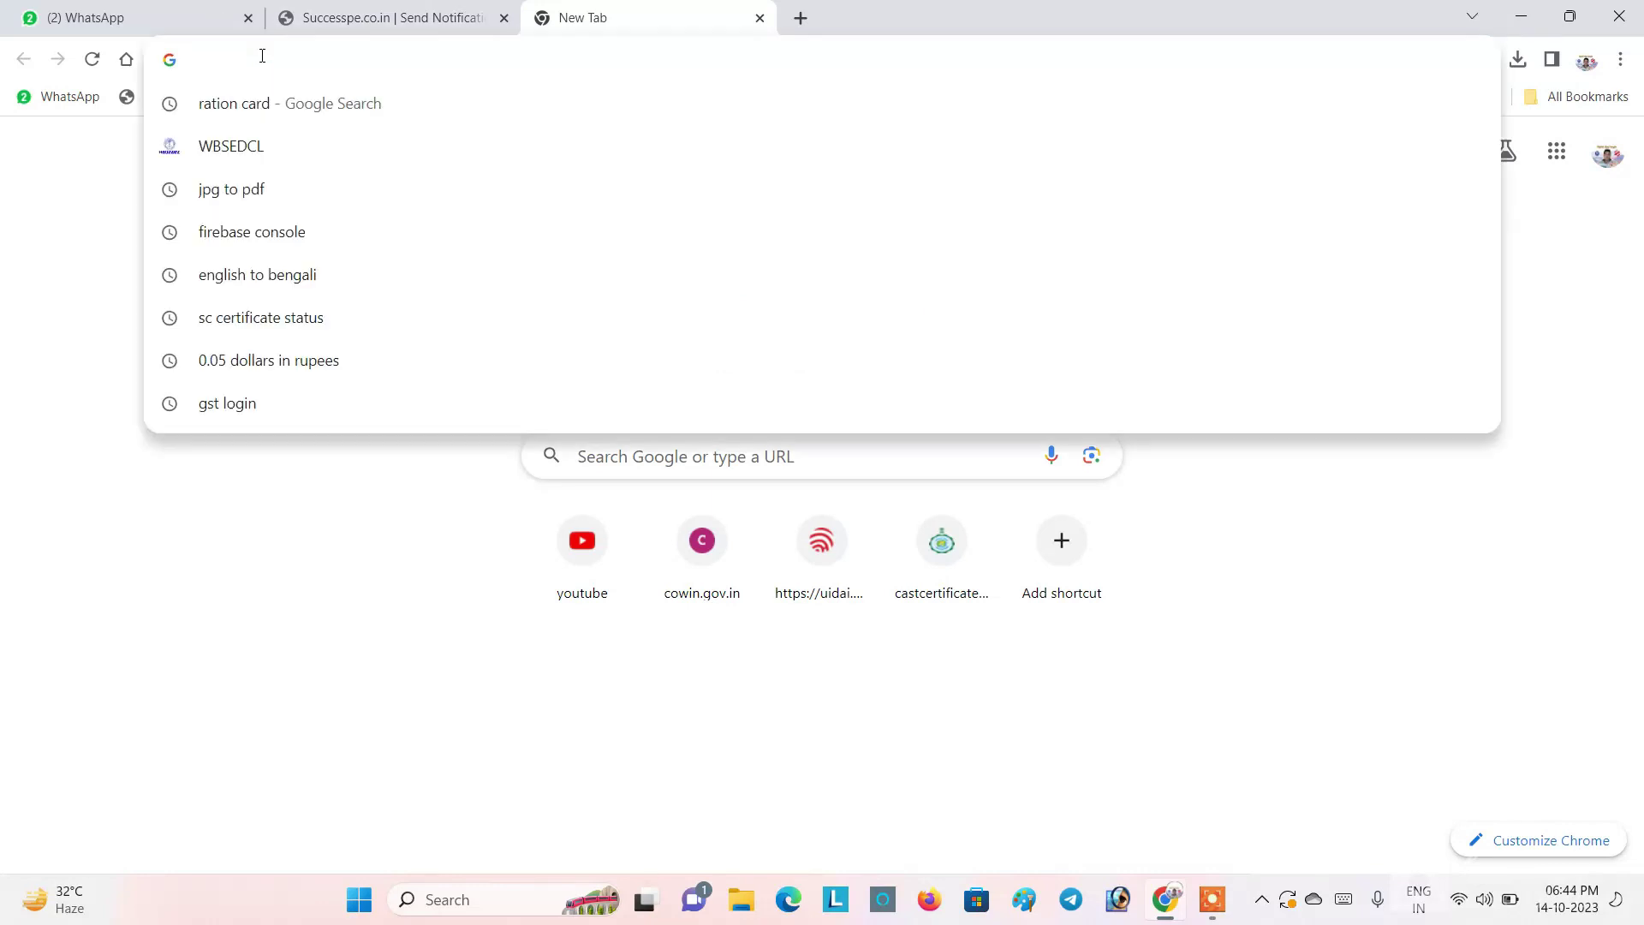
Step: Load successpedigital.in from the address bar's autocompletion in the new tab
text(successpedigital.in)
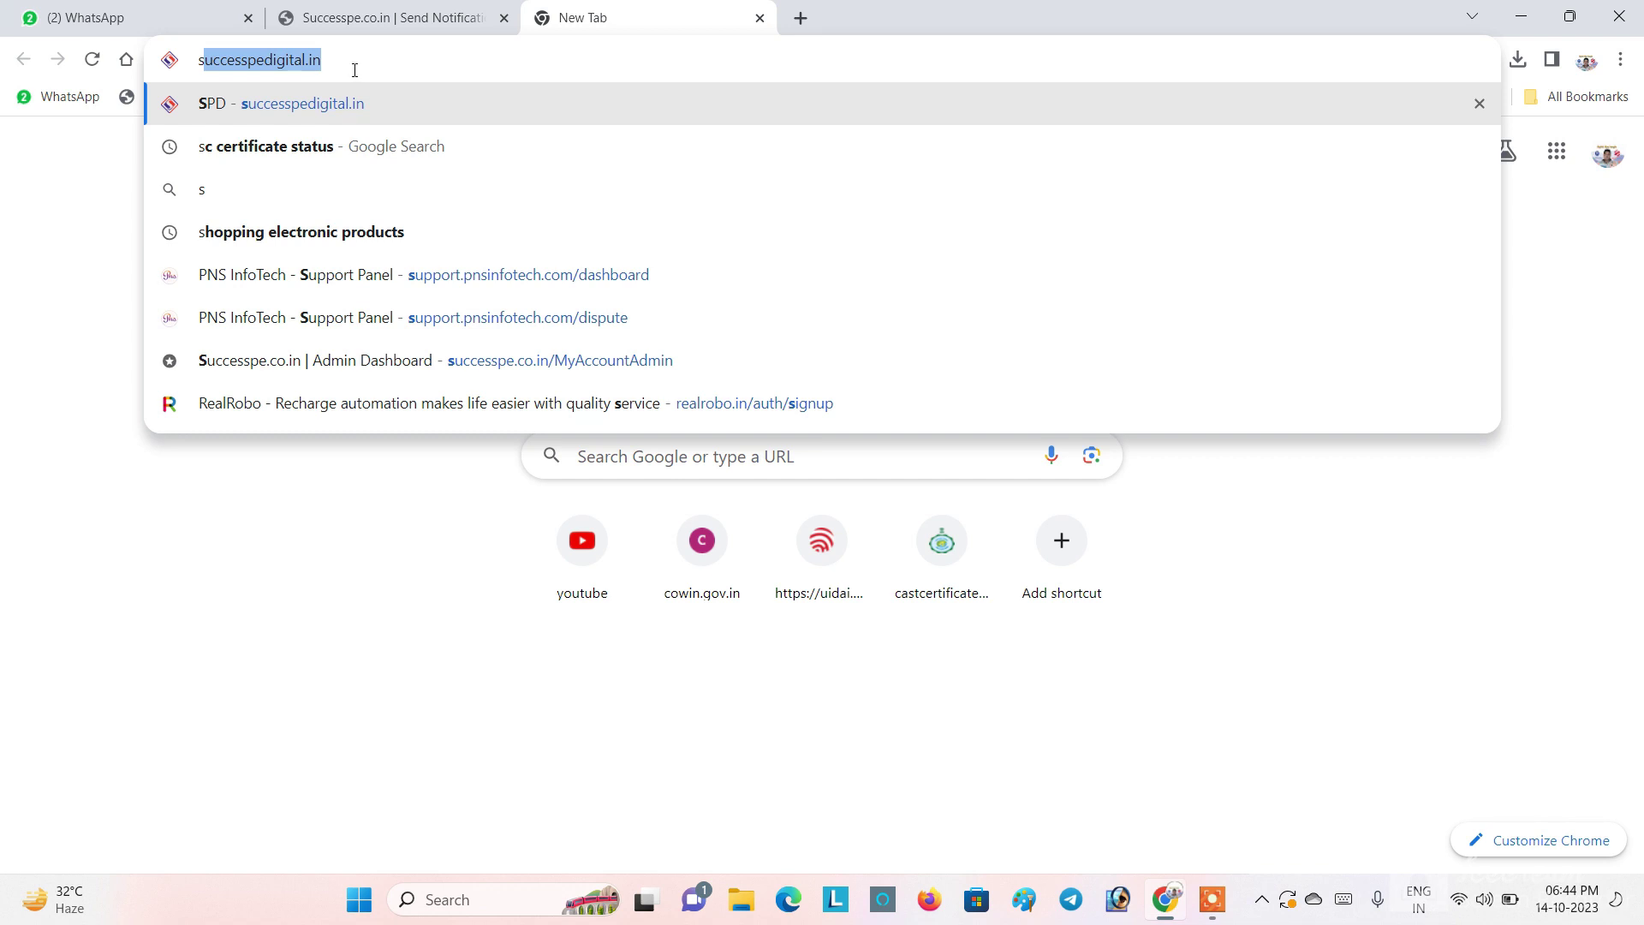
key(Return)
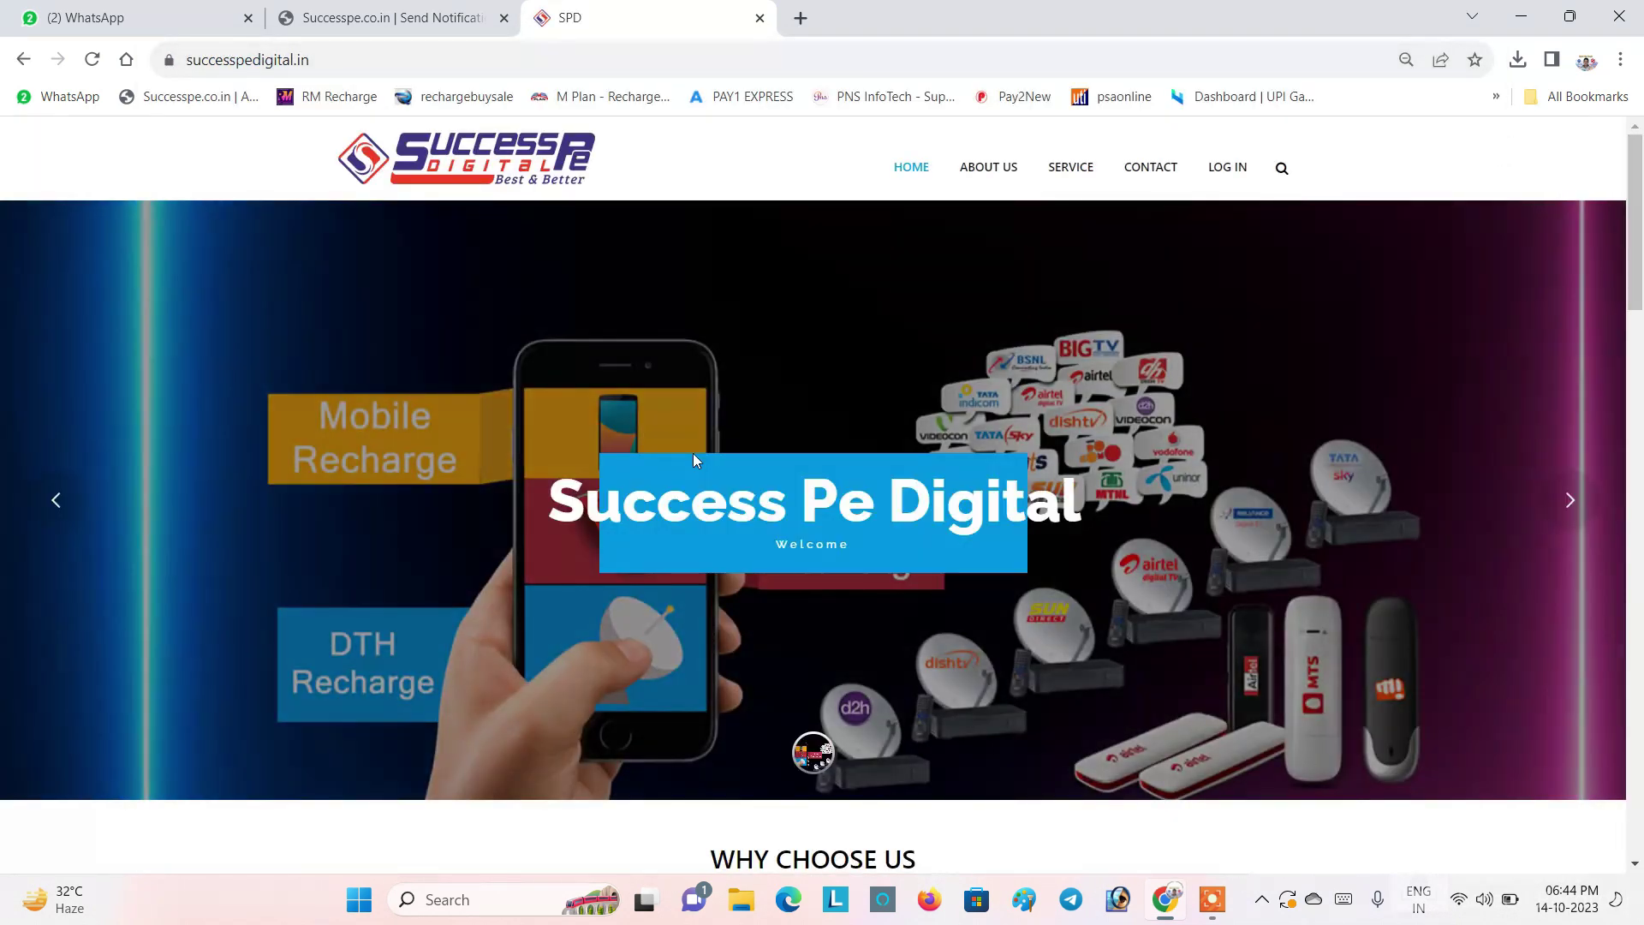
Step: Use LOG IN on the Success Pe Digital homepage to reach the customer dashboard
scroll(1007, 383, down, 5)
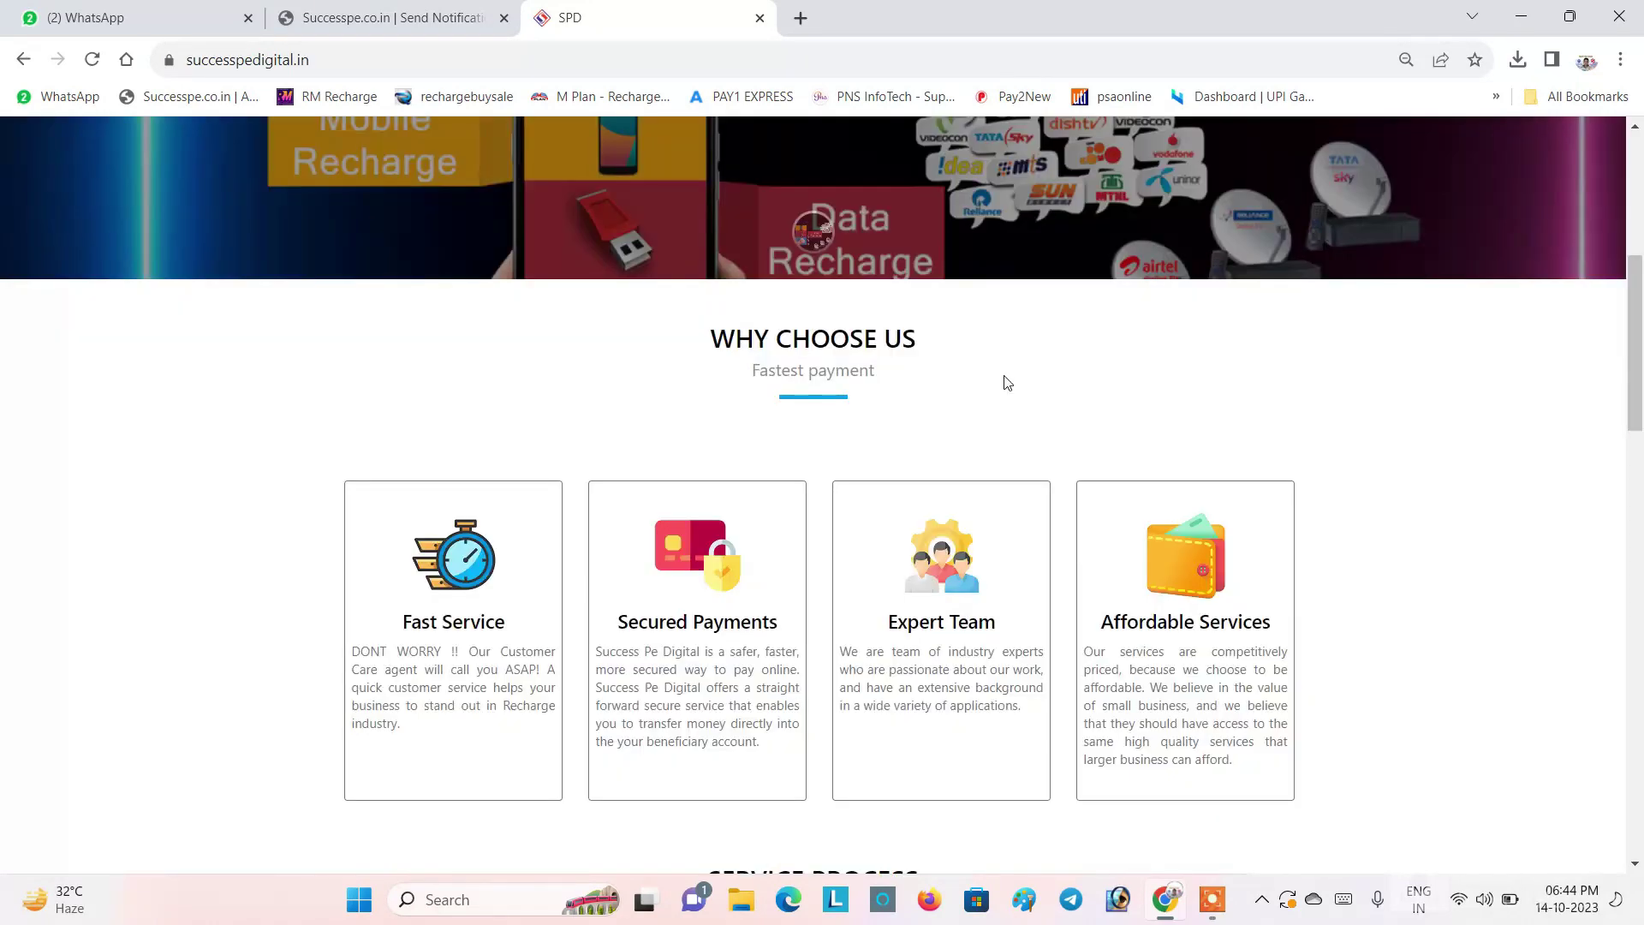
scroll(1007, 383, up, 5)
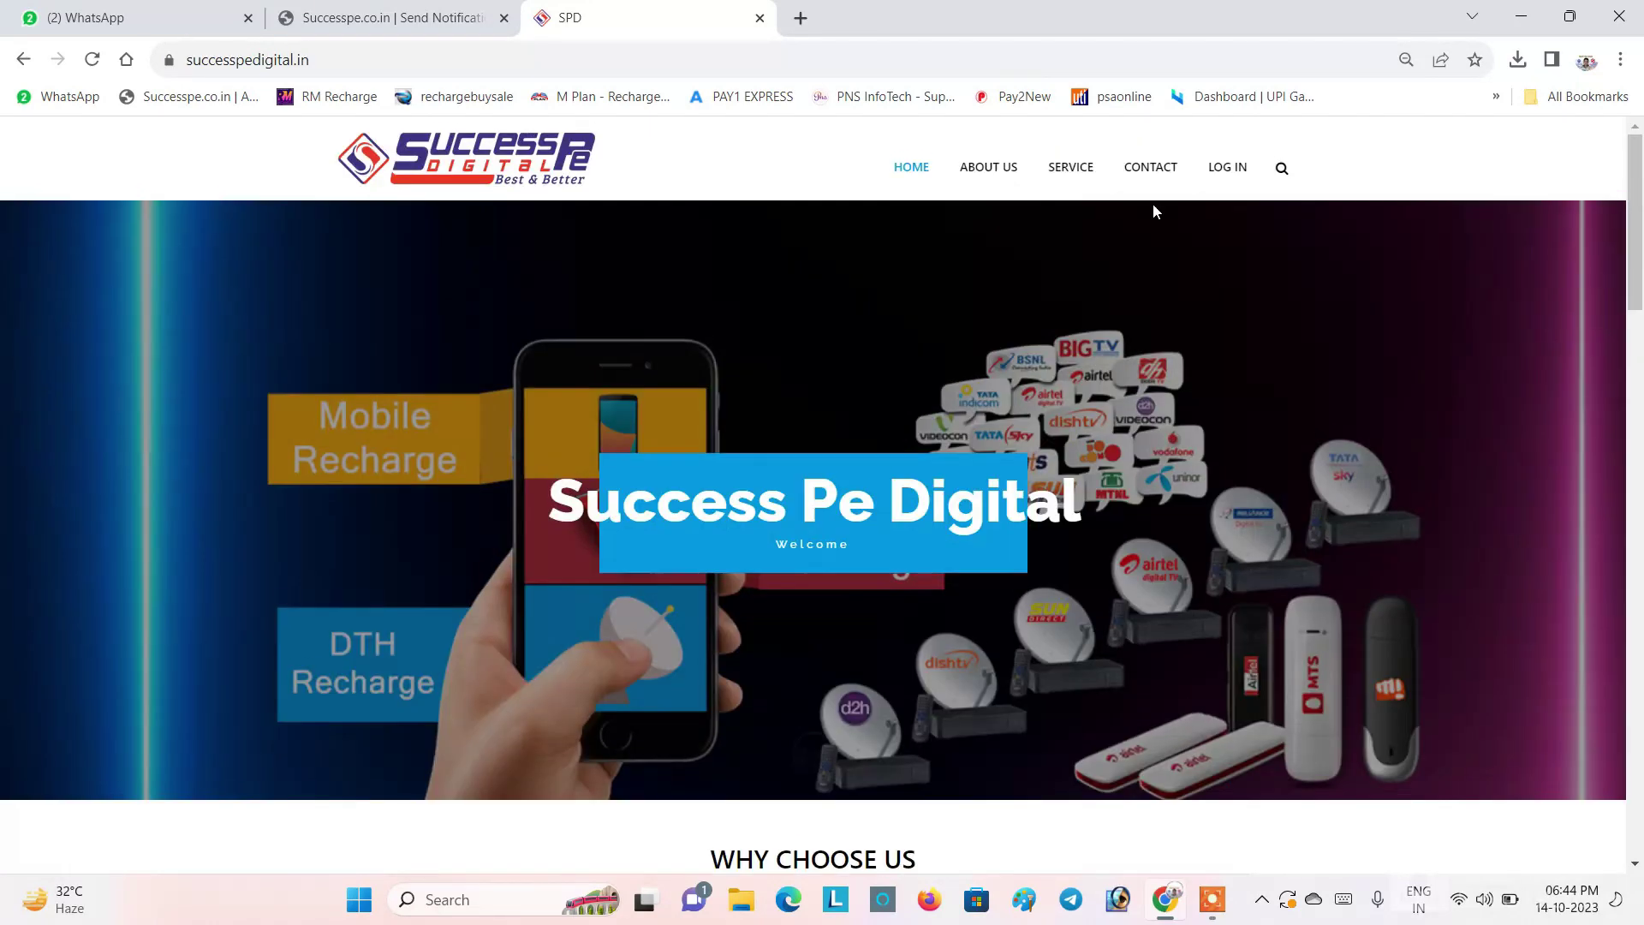
click(1229, 168)
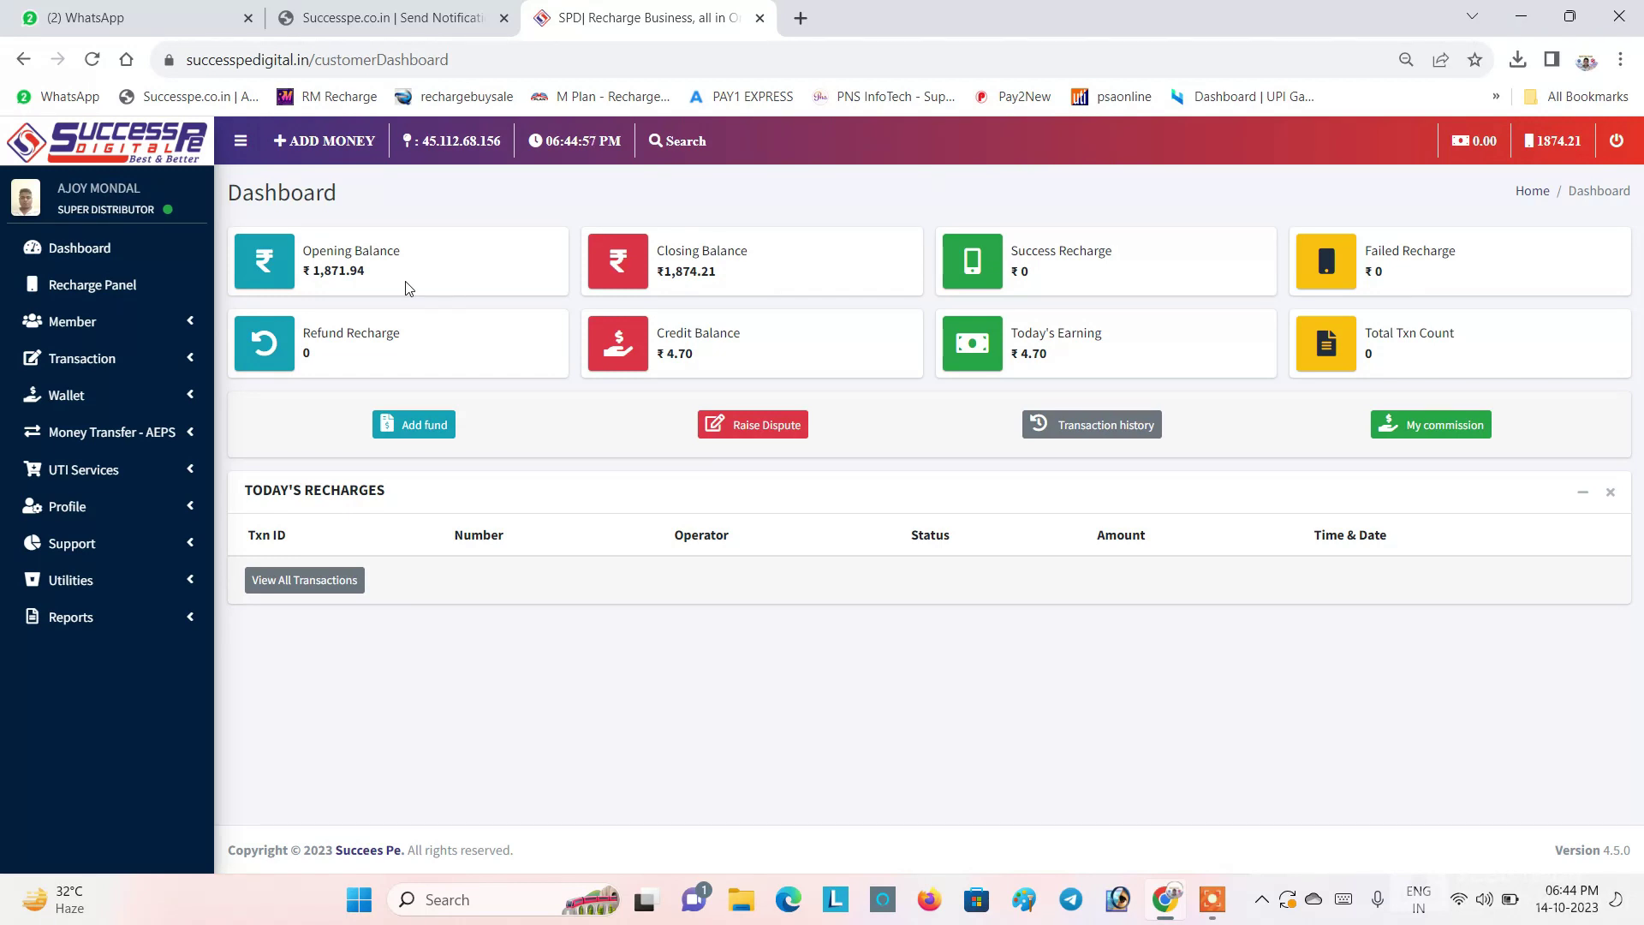
Step: Go to Member > Manage Member to list the existing members
click(81, 332)
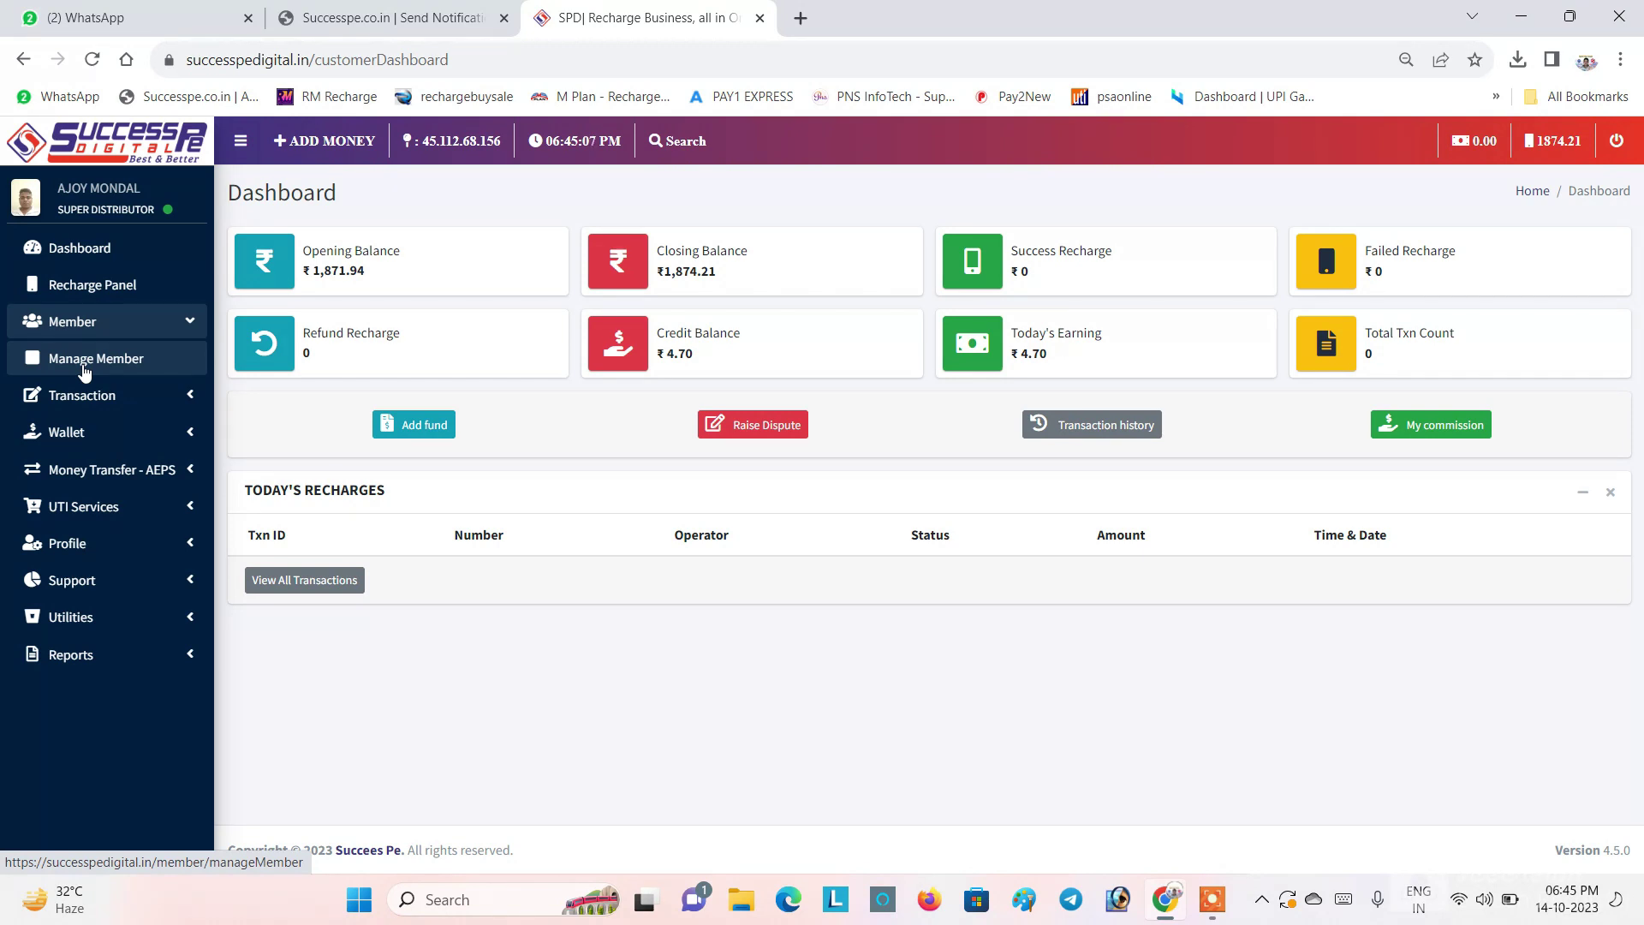
click(84, 368)
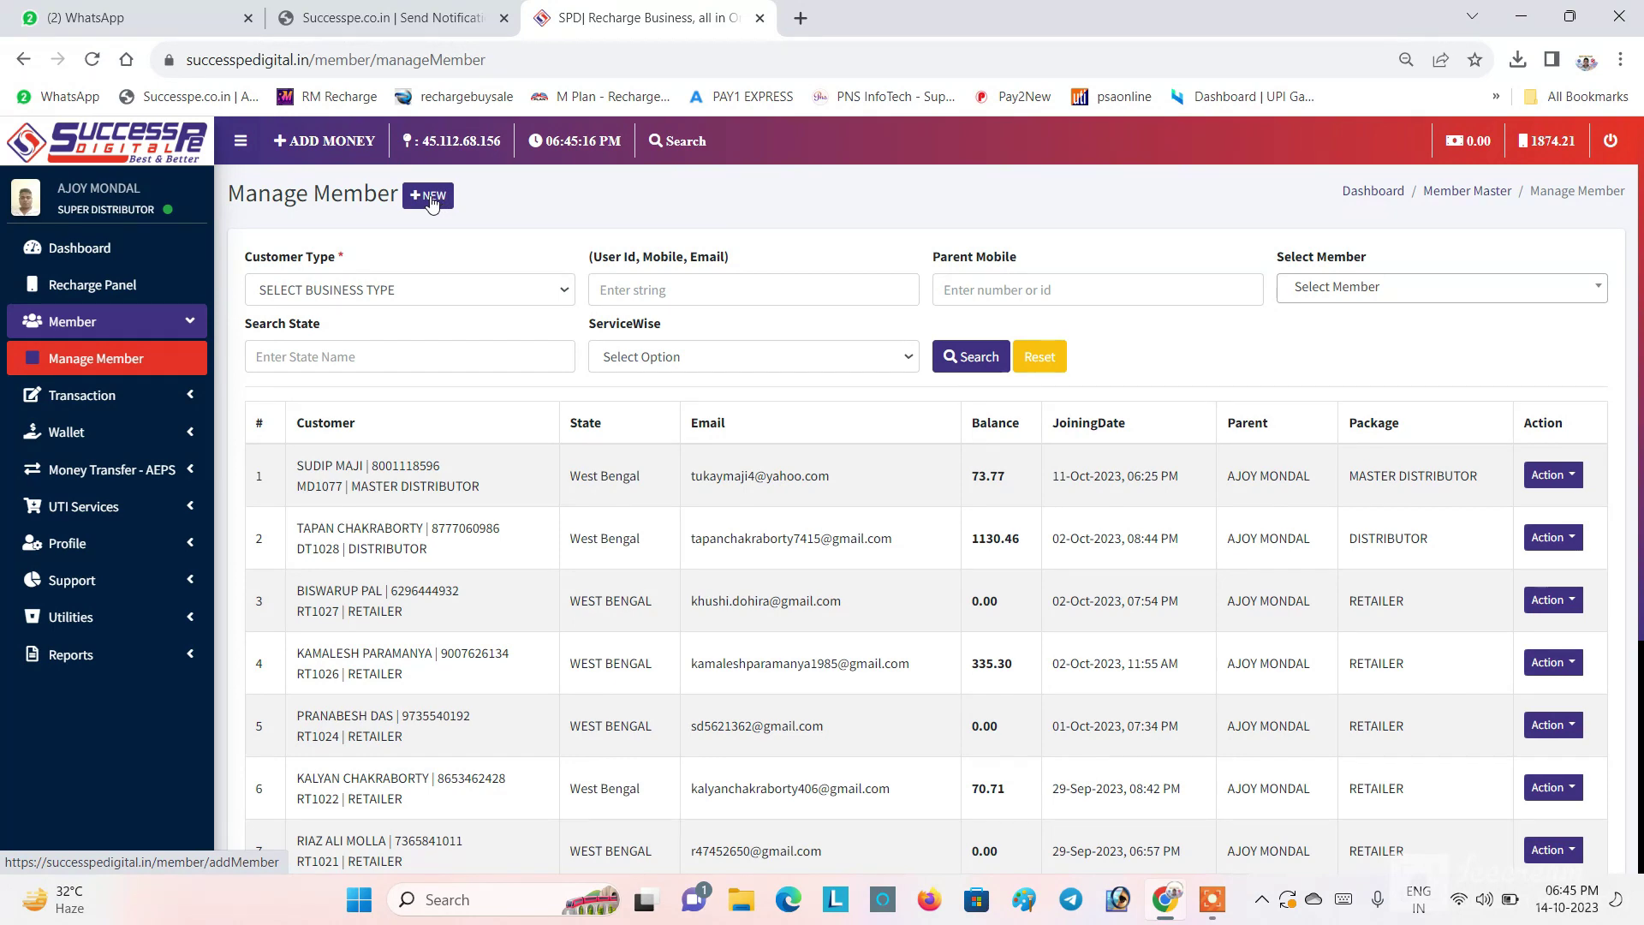
Step: Open a +NEW member registration form with Customer Type set to DISTRIBUTOR
click(430, 199)
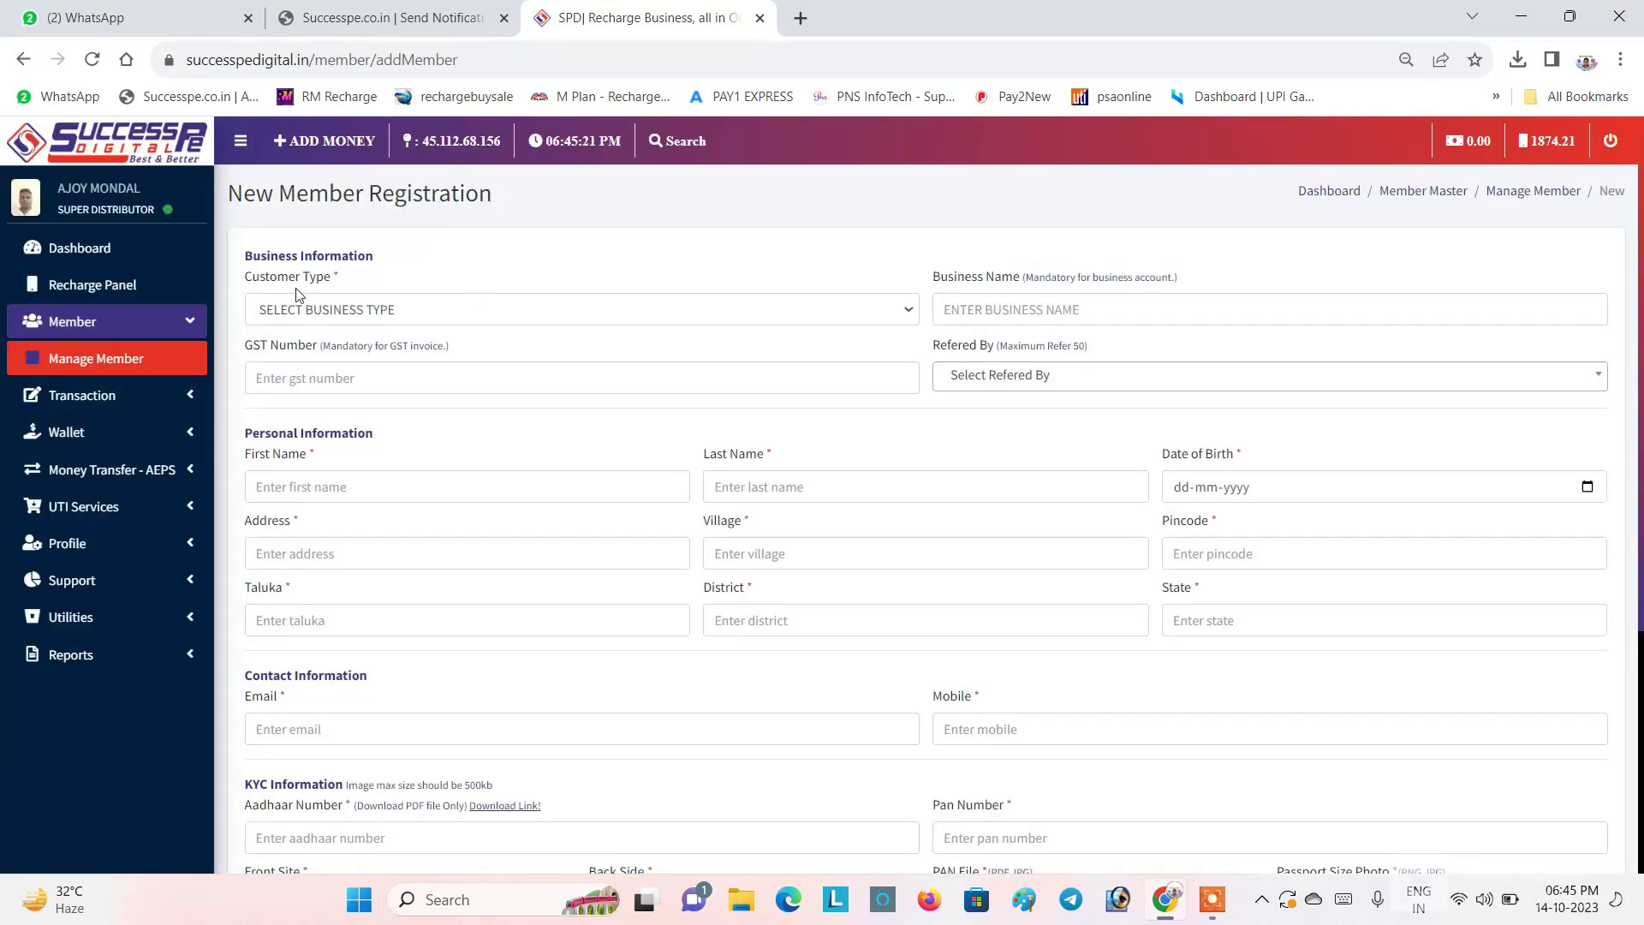
click(371, 317)
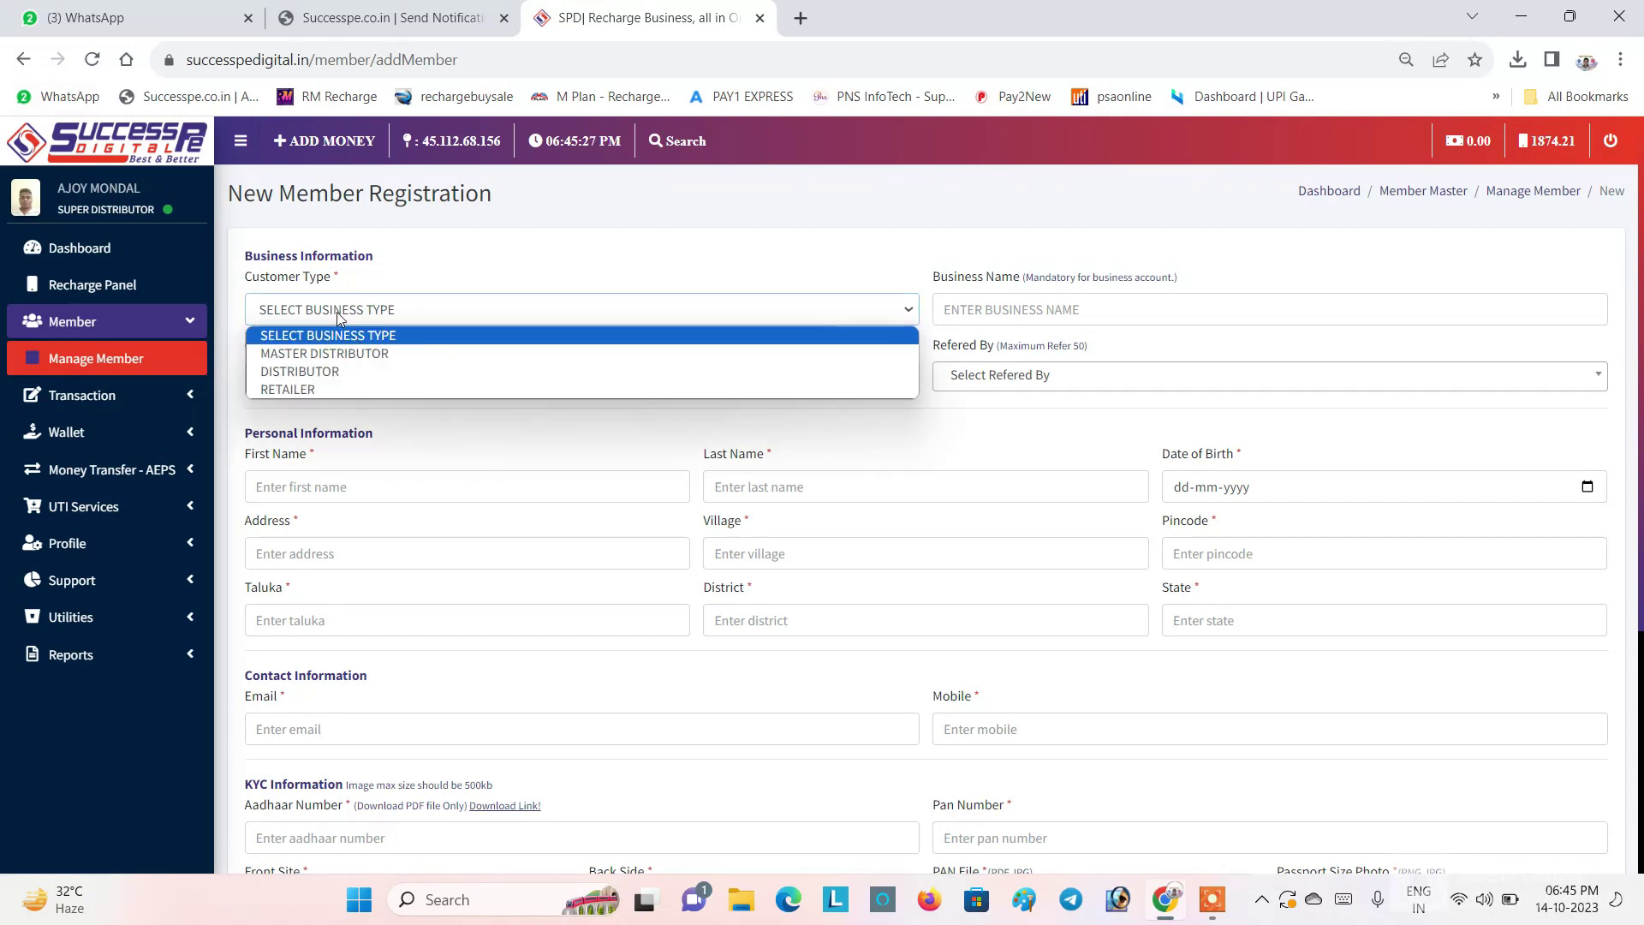
click(306, 374)
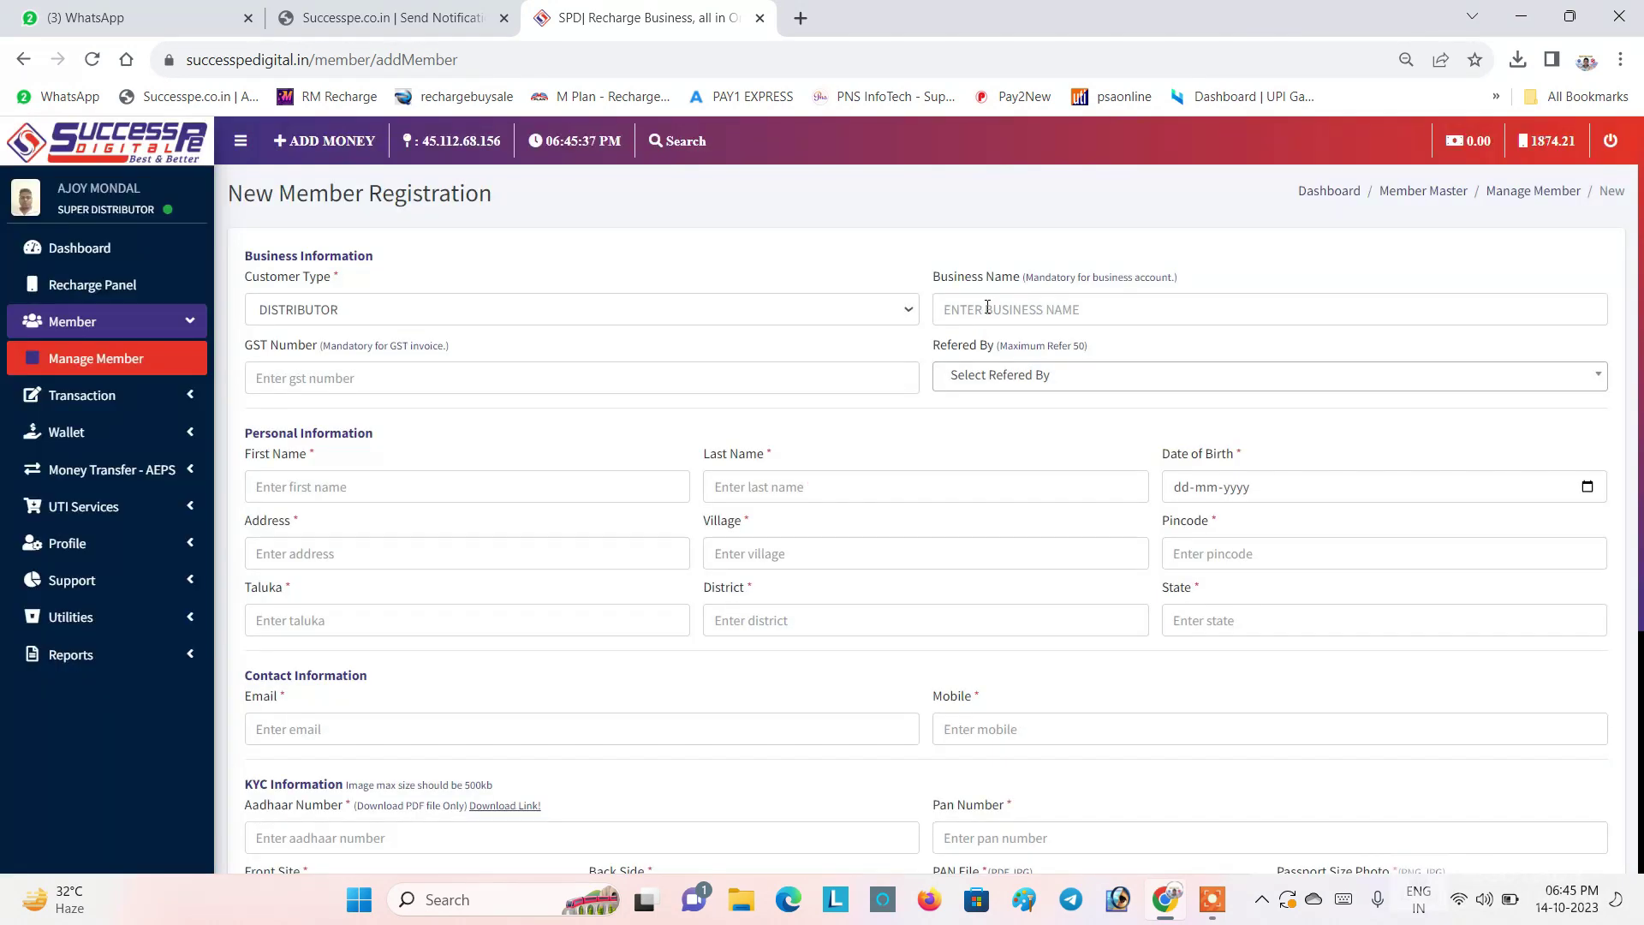
click(988, 307)
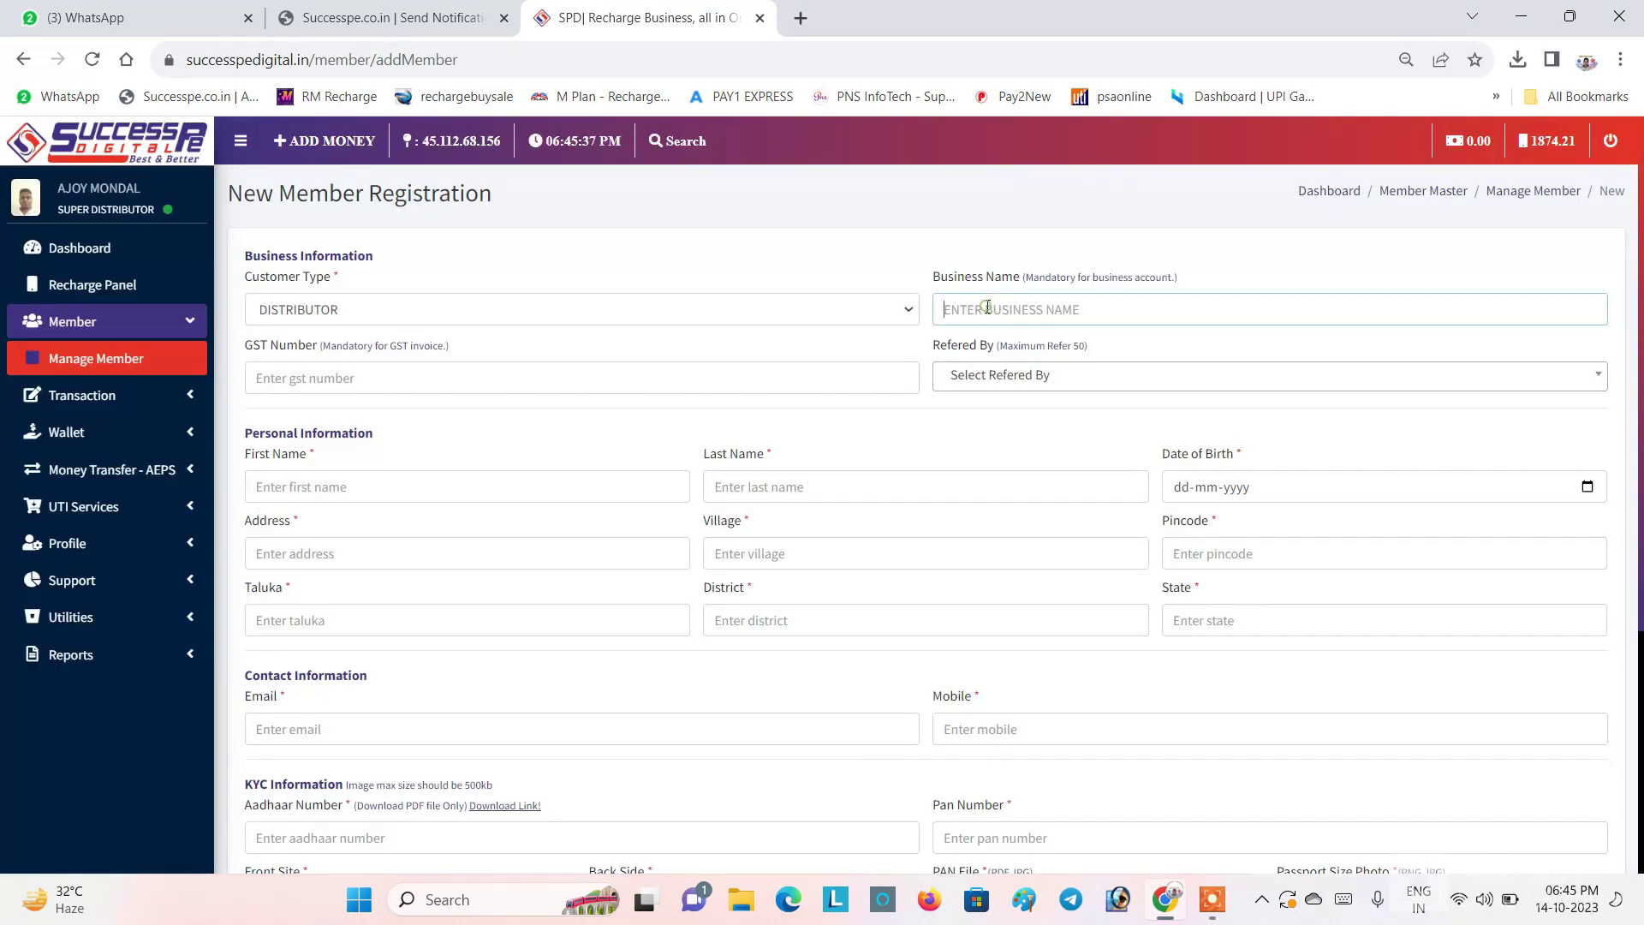
click(363, 374)
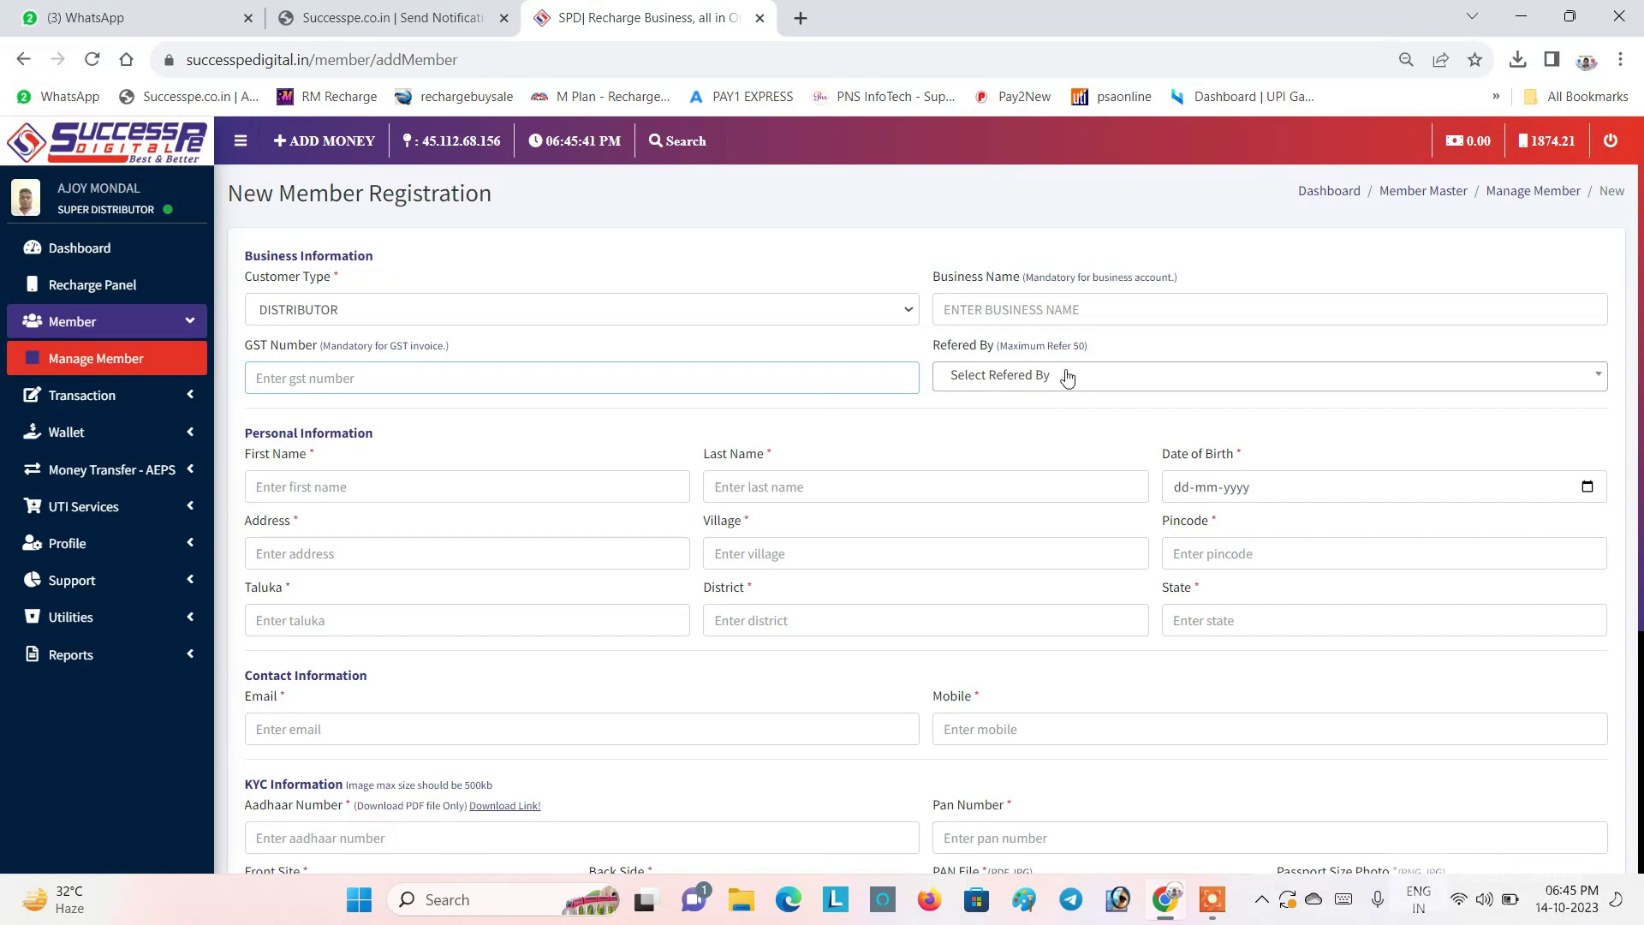
Step: Enter the member's first name and last name in the personal information fields
click(318, 456)
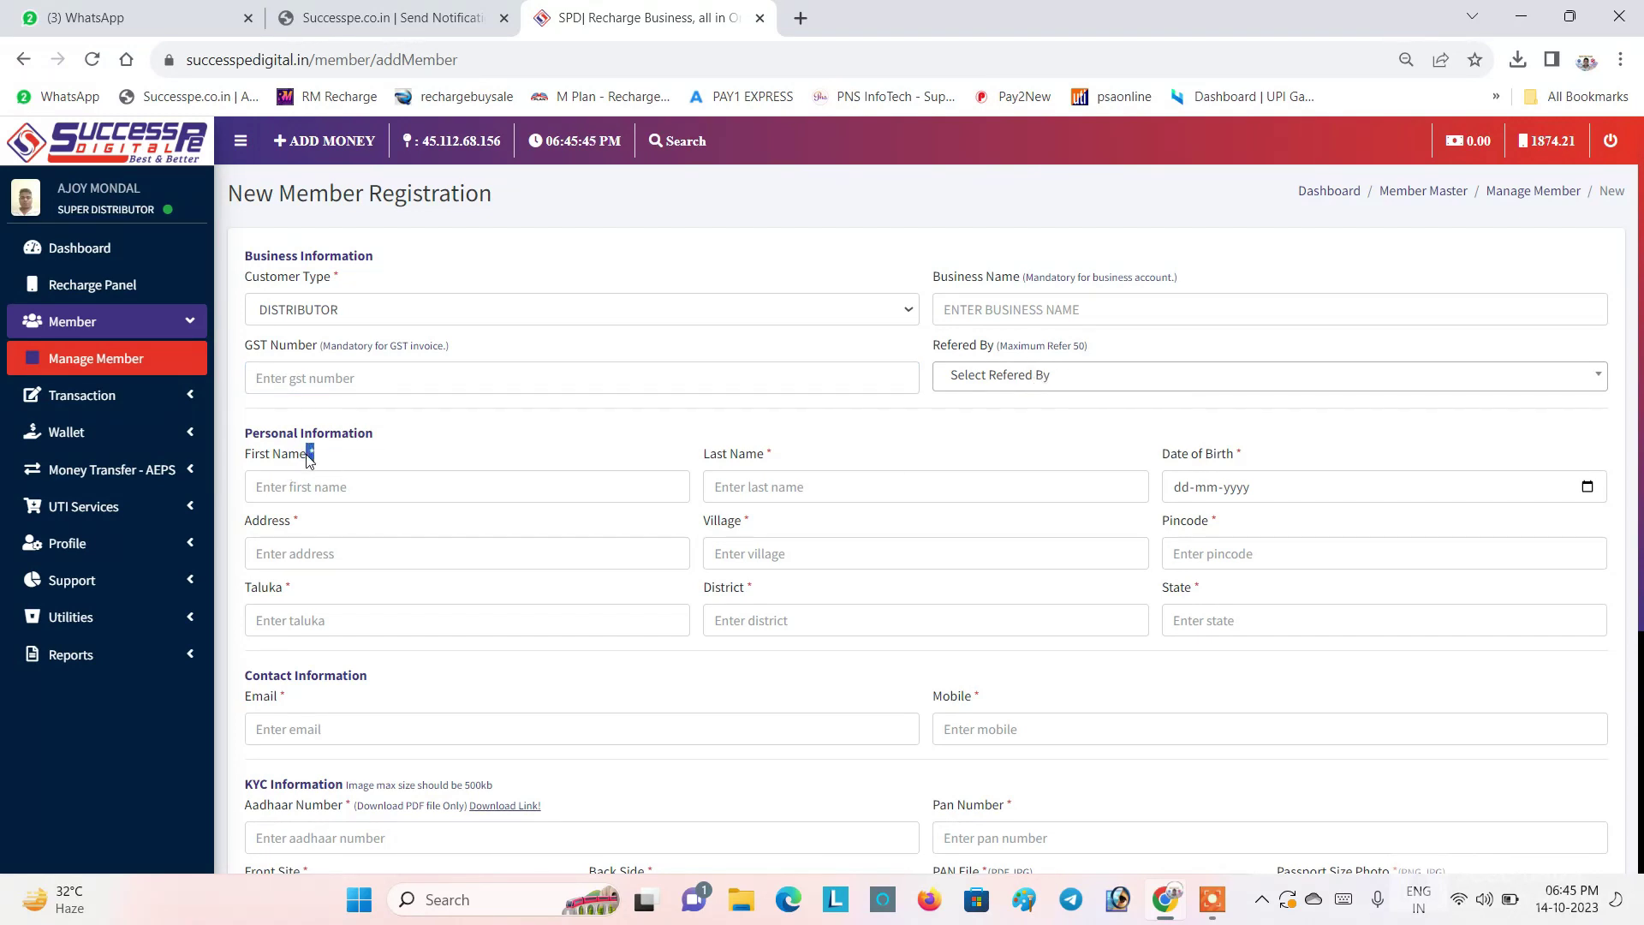
click(310, 453)
click(314, 488)
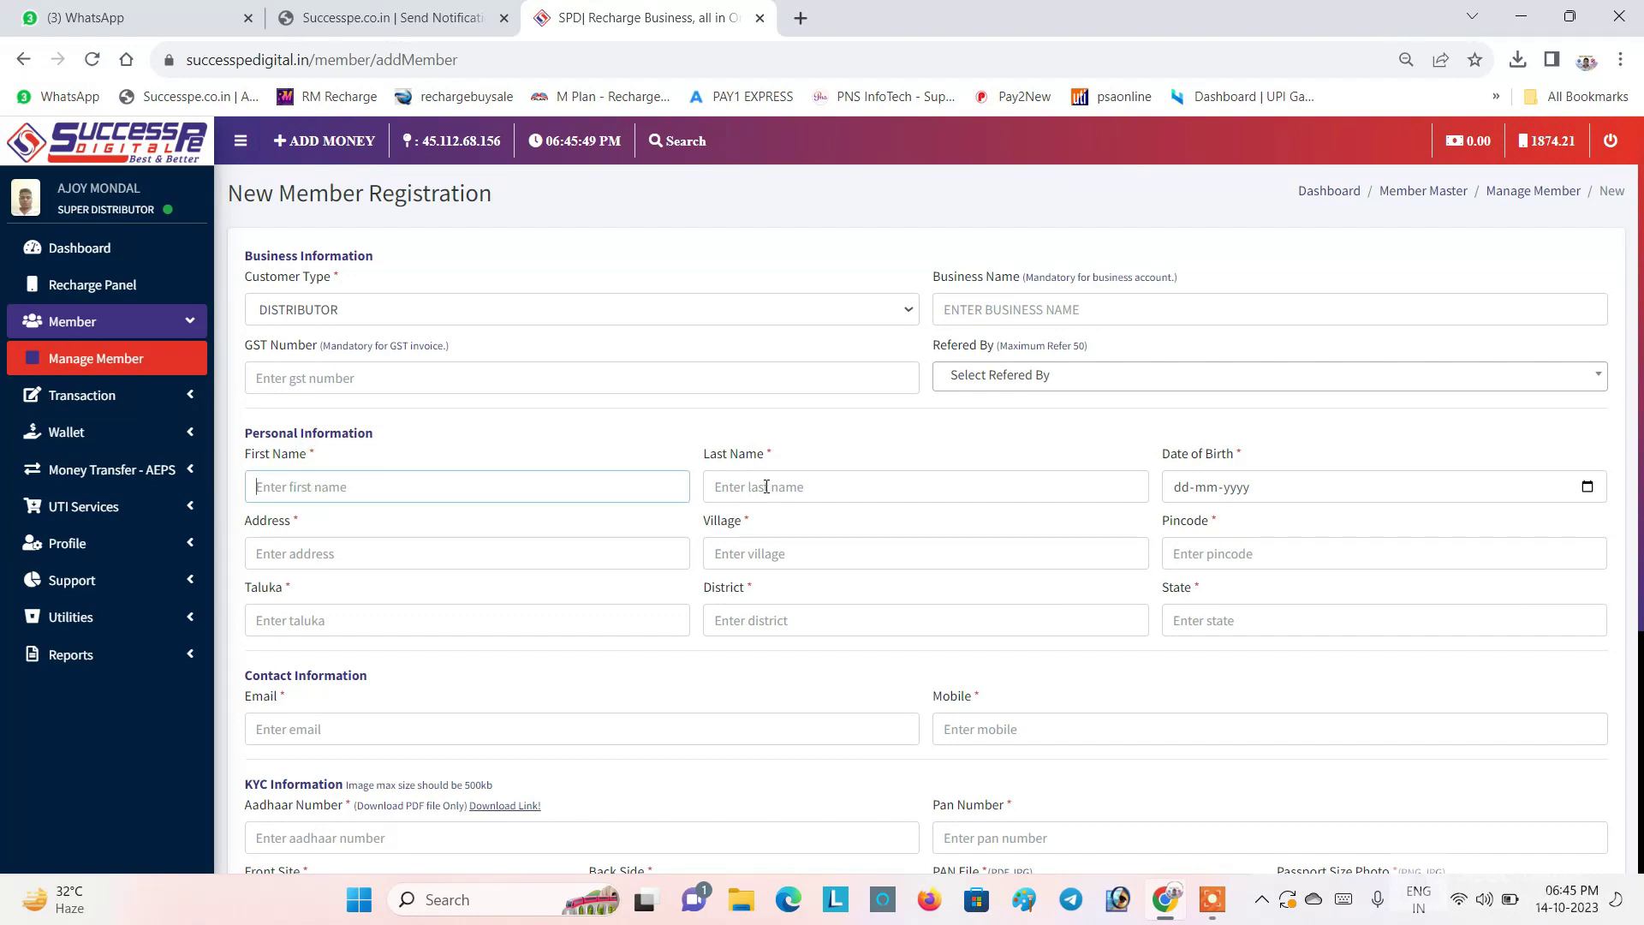
click(766, 486)
click(1242, 493)
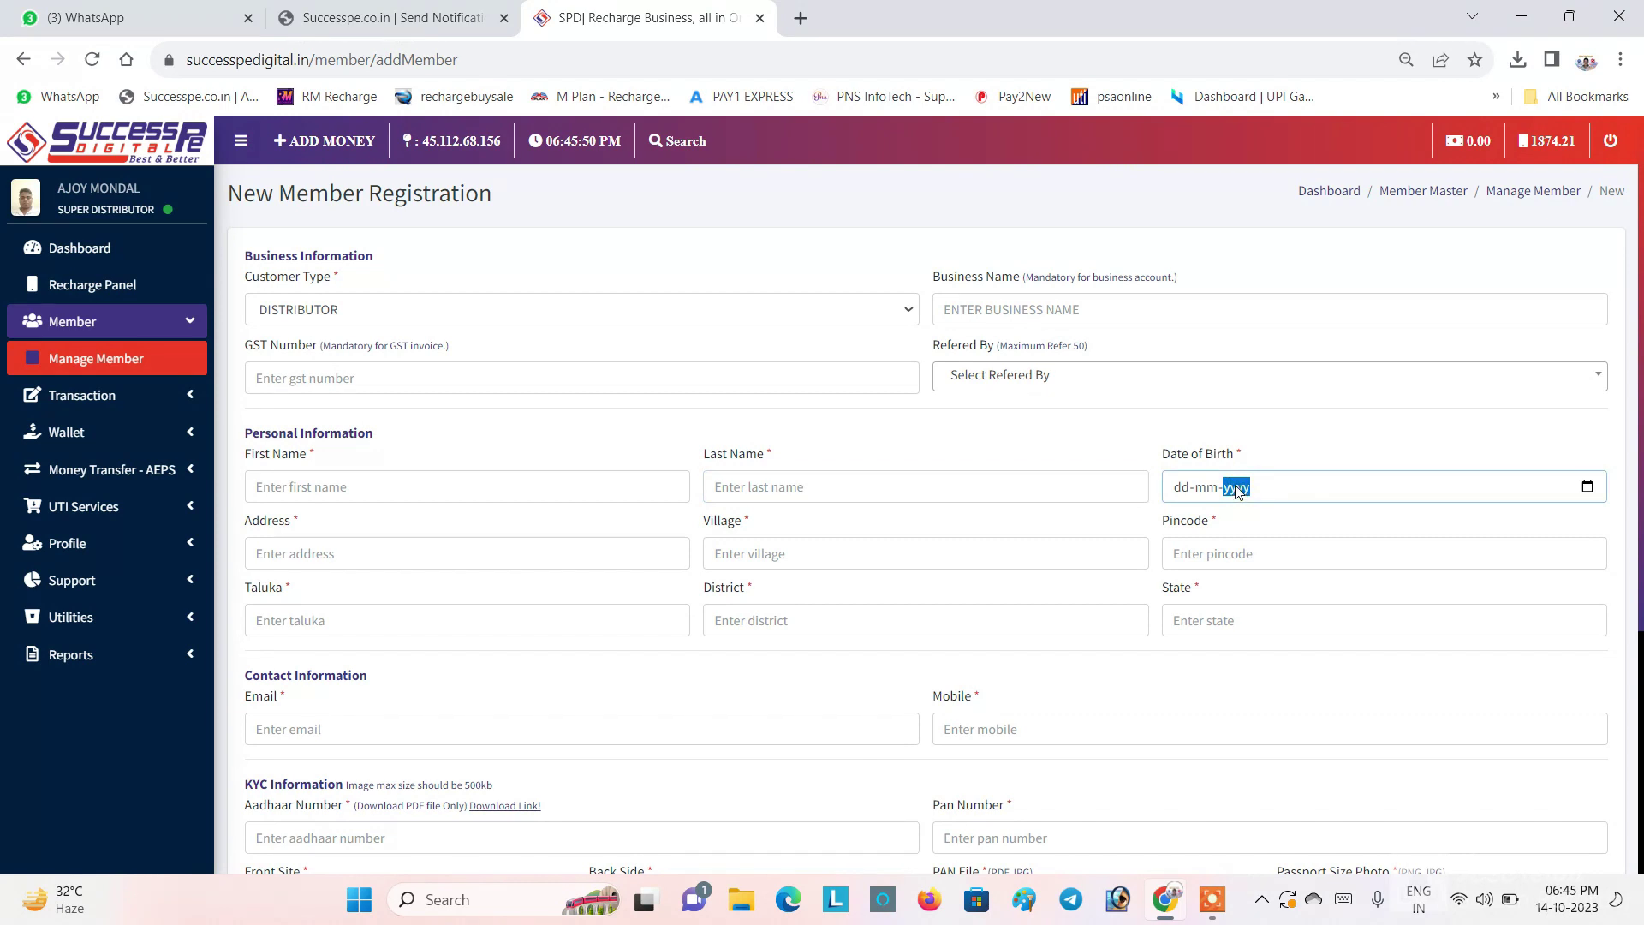
click(370, 488)
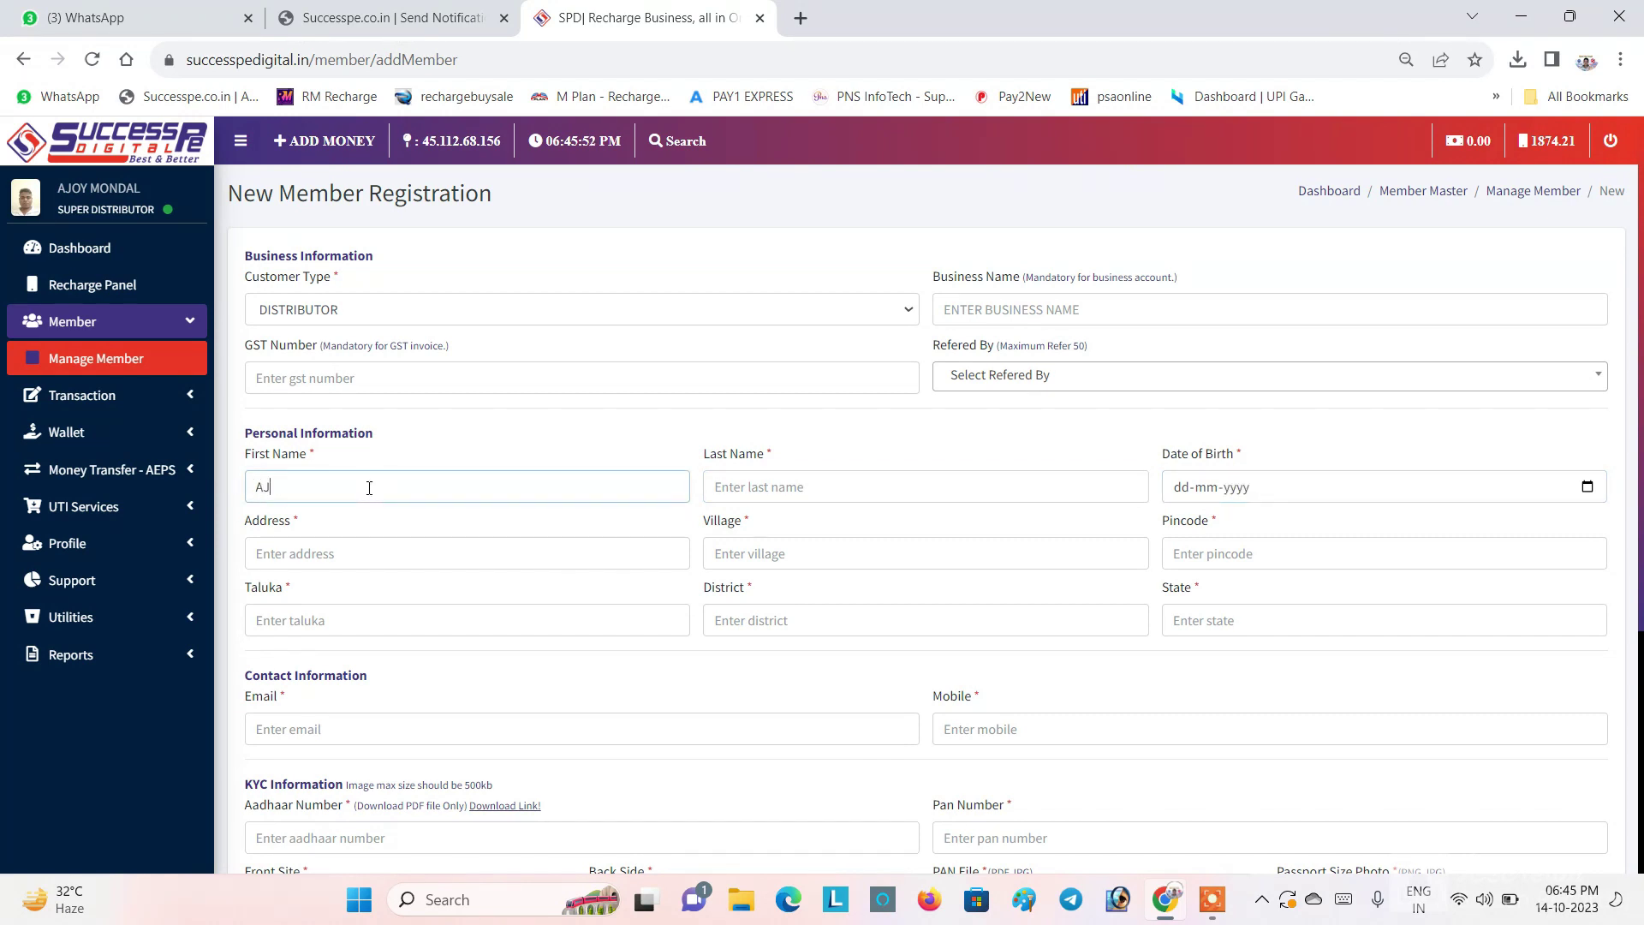
click(747, 484)
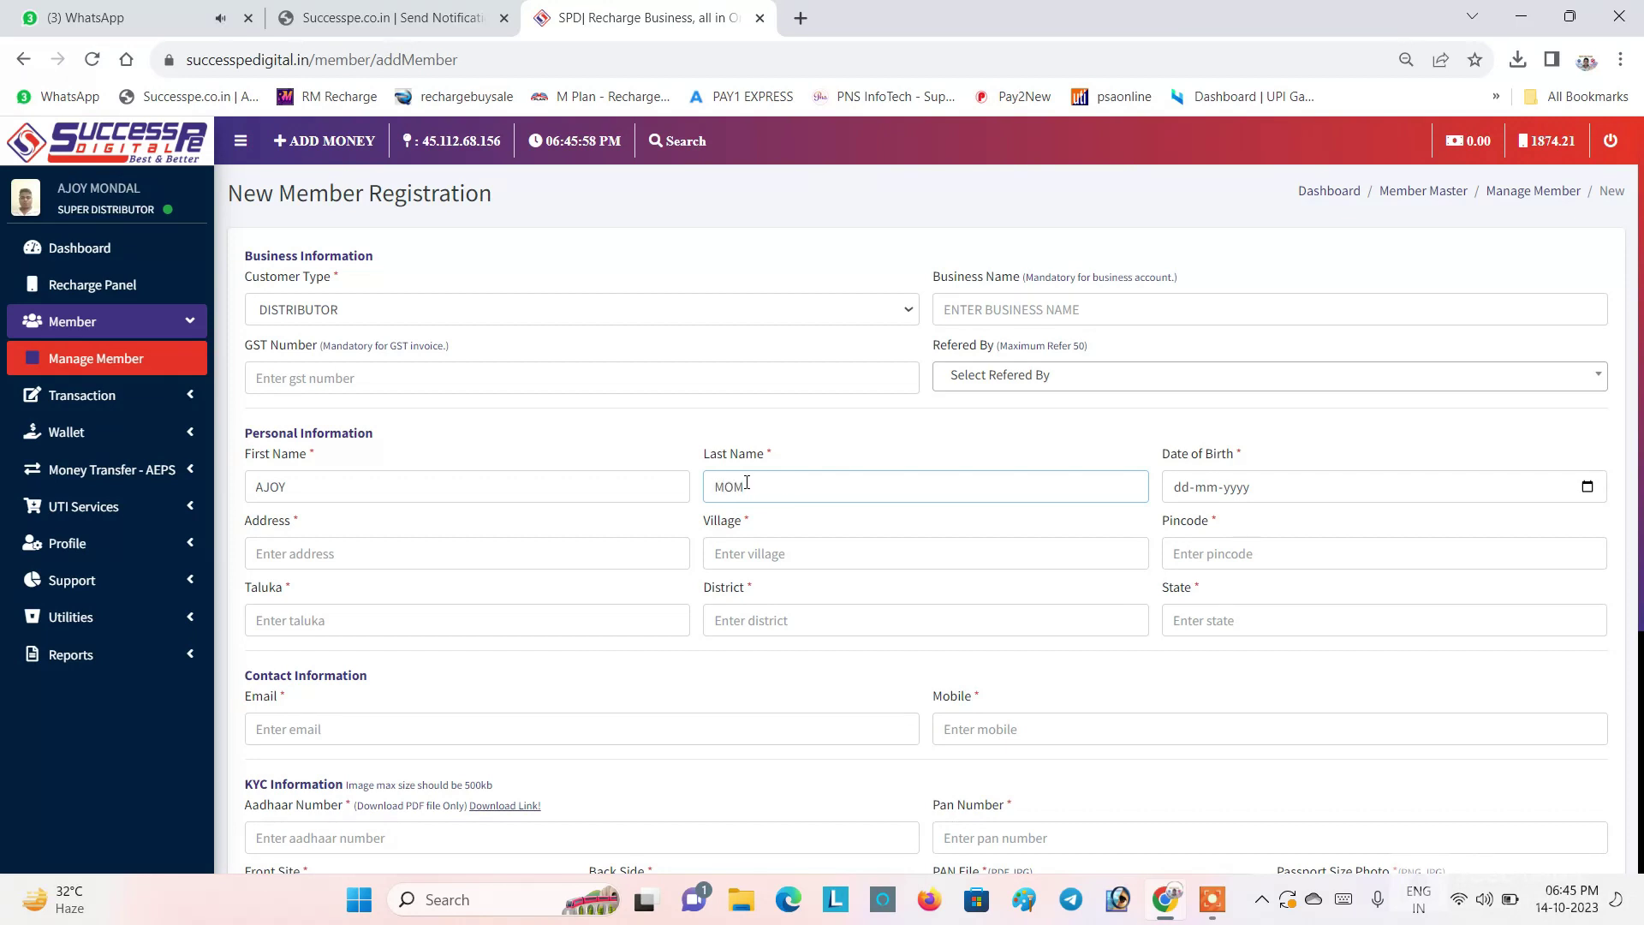
Step: Pick 14 October 2023 as the date of birth in the calendar
click(1587, 486)
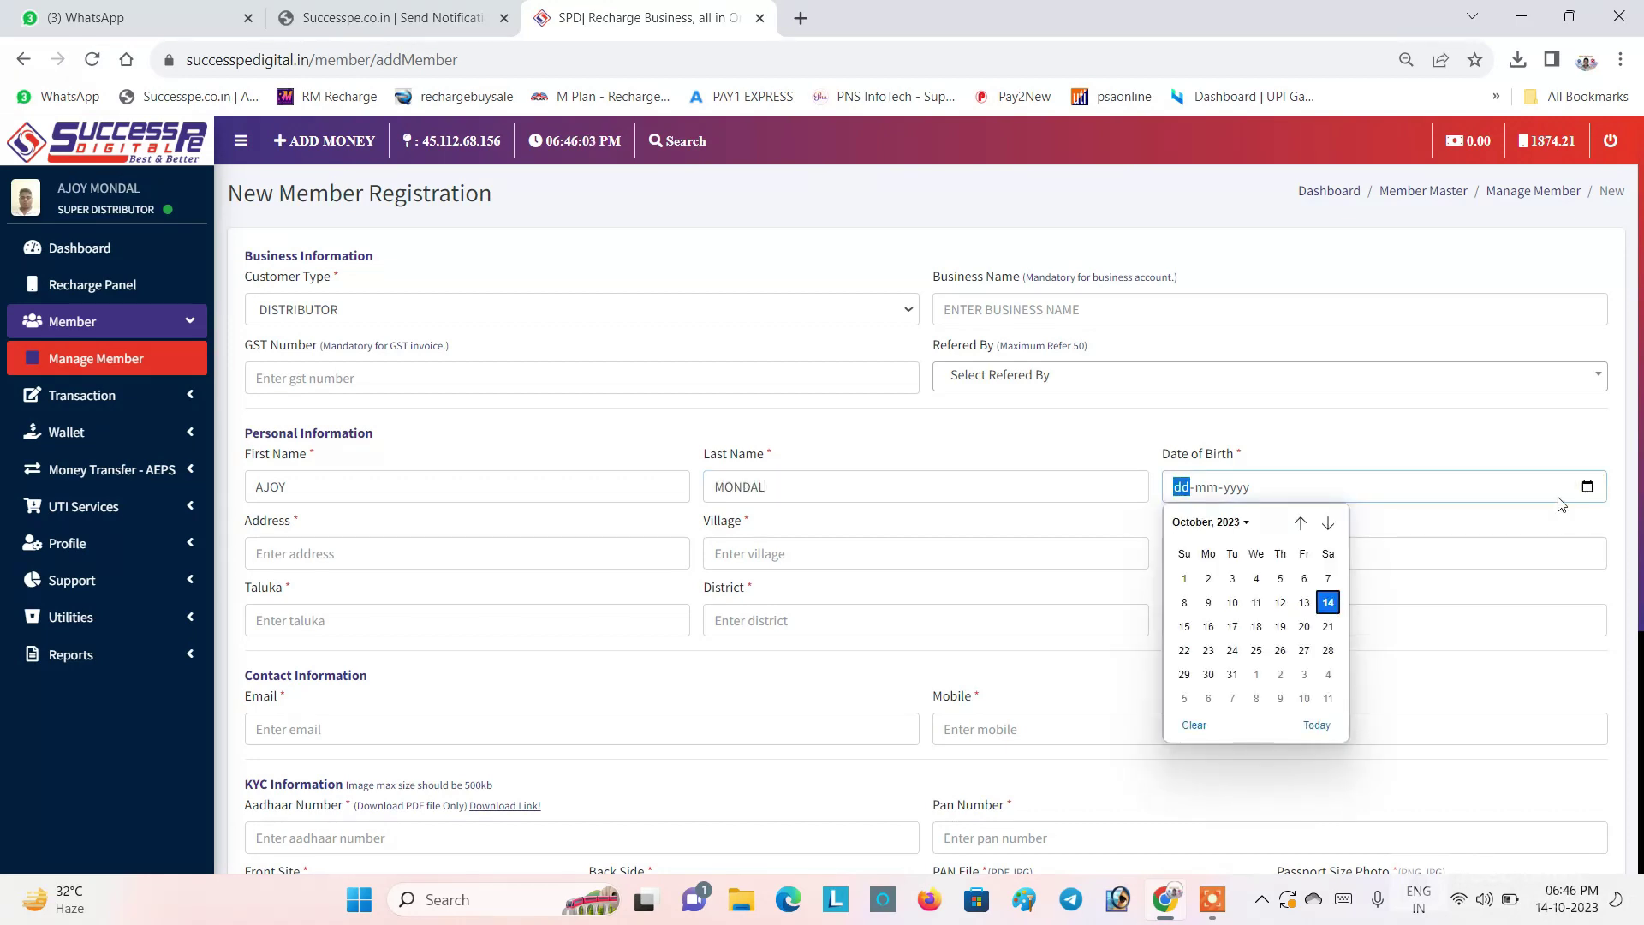
click(1329, 602)
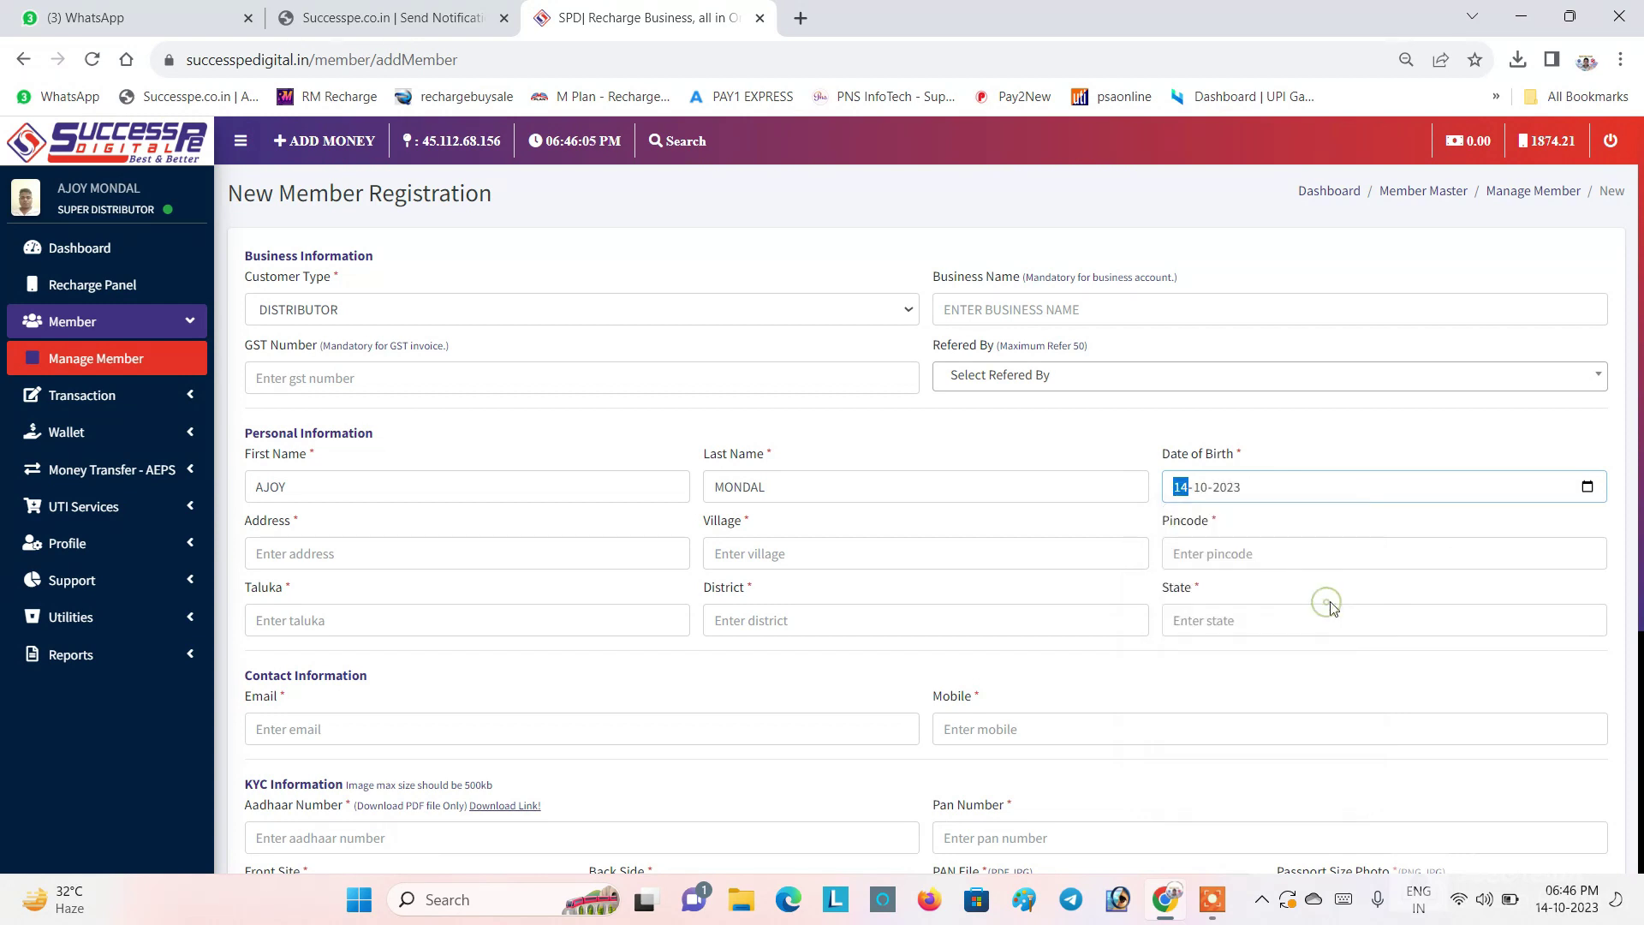
click(1225, 559)
Step: Enter the member's pincode so taluka, district and state auto-fill, then tidy the taluka entry
text(7)
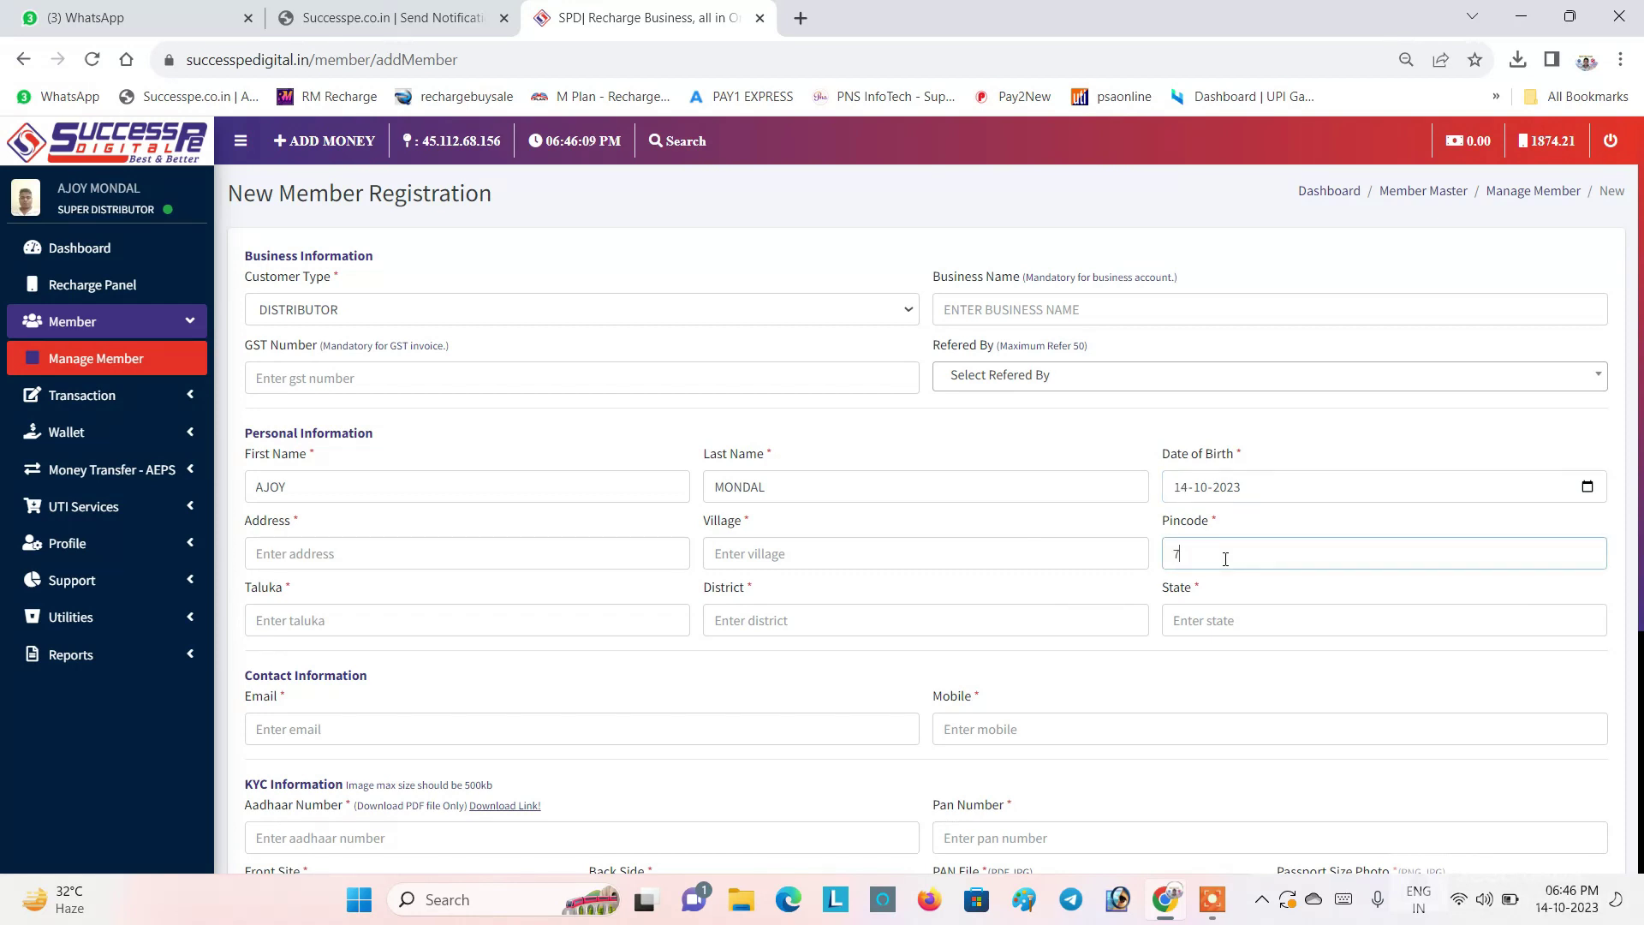
text(43363)
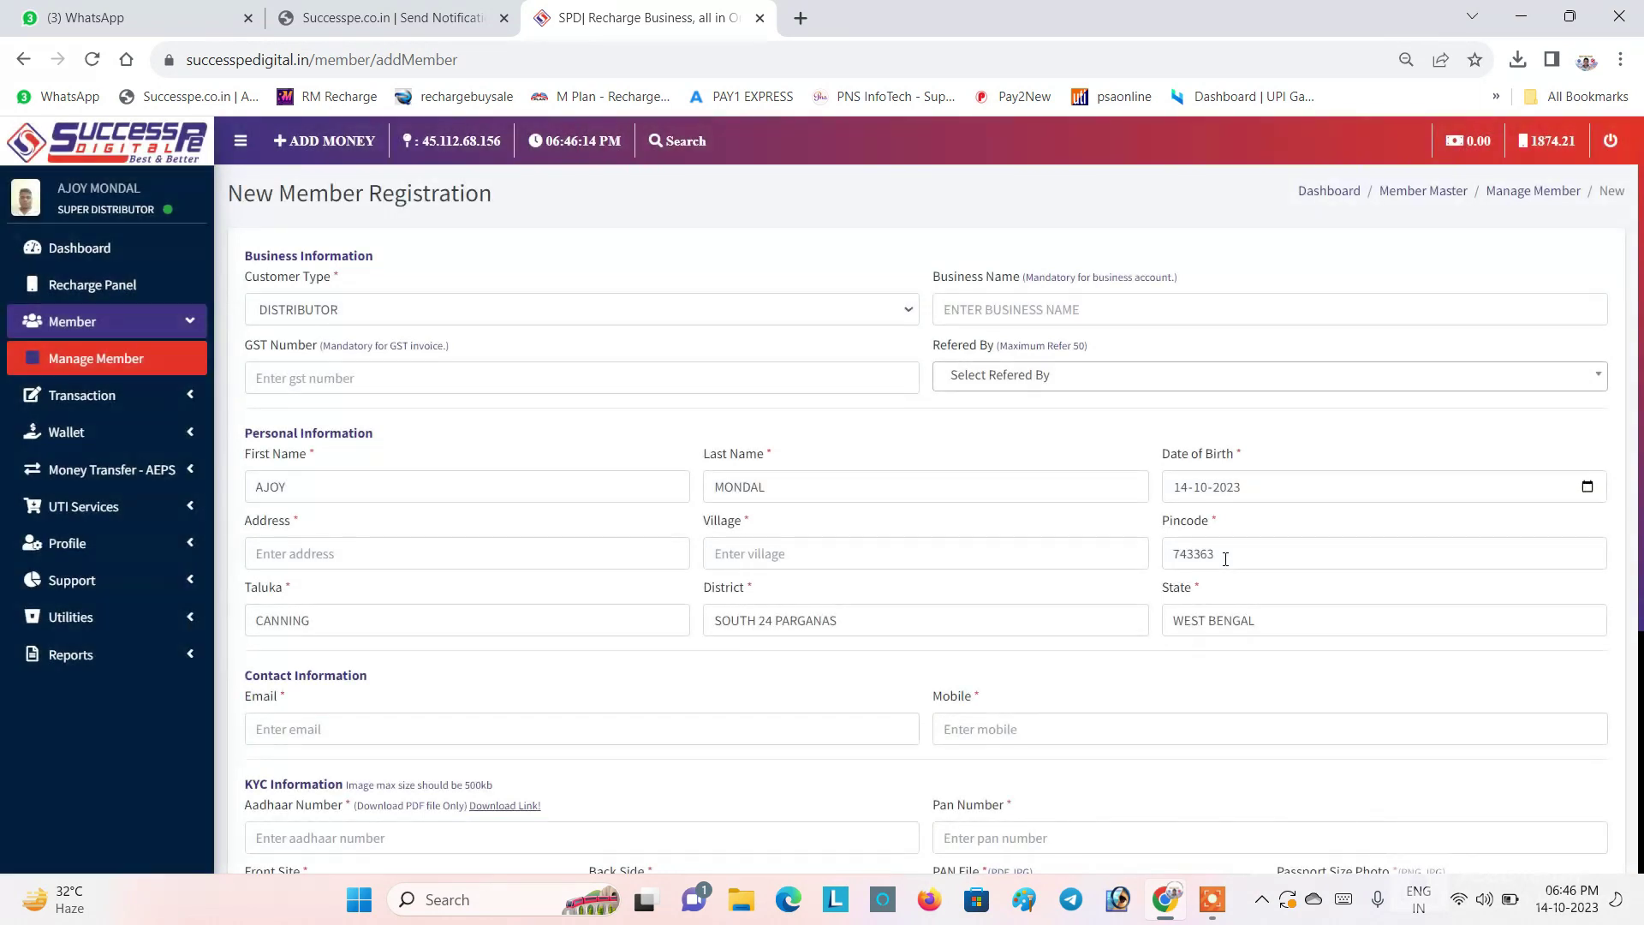
click(326, 625)
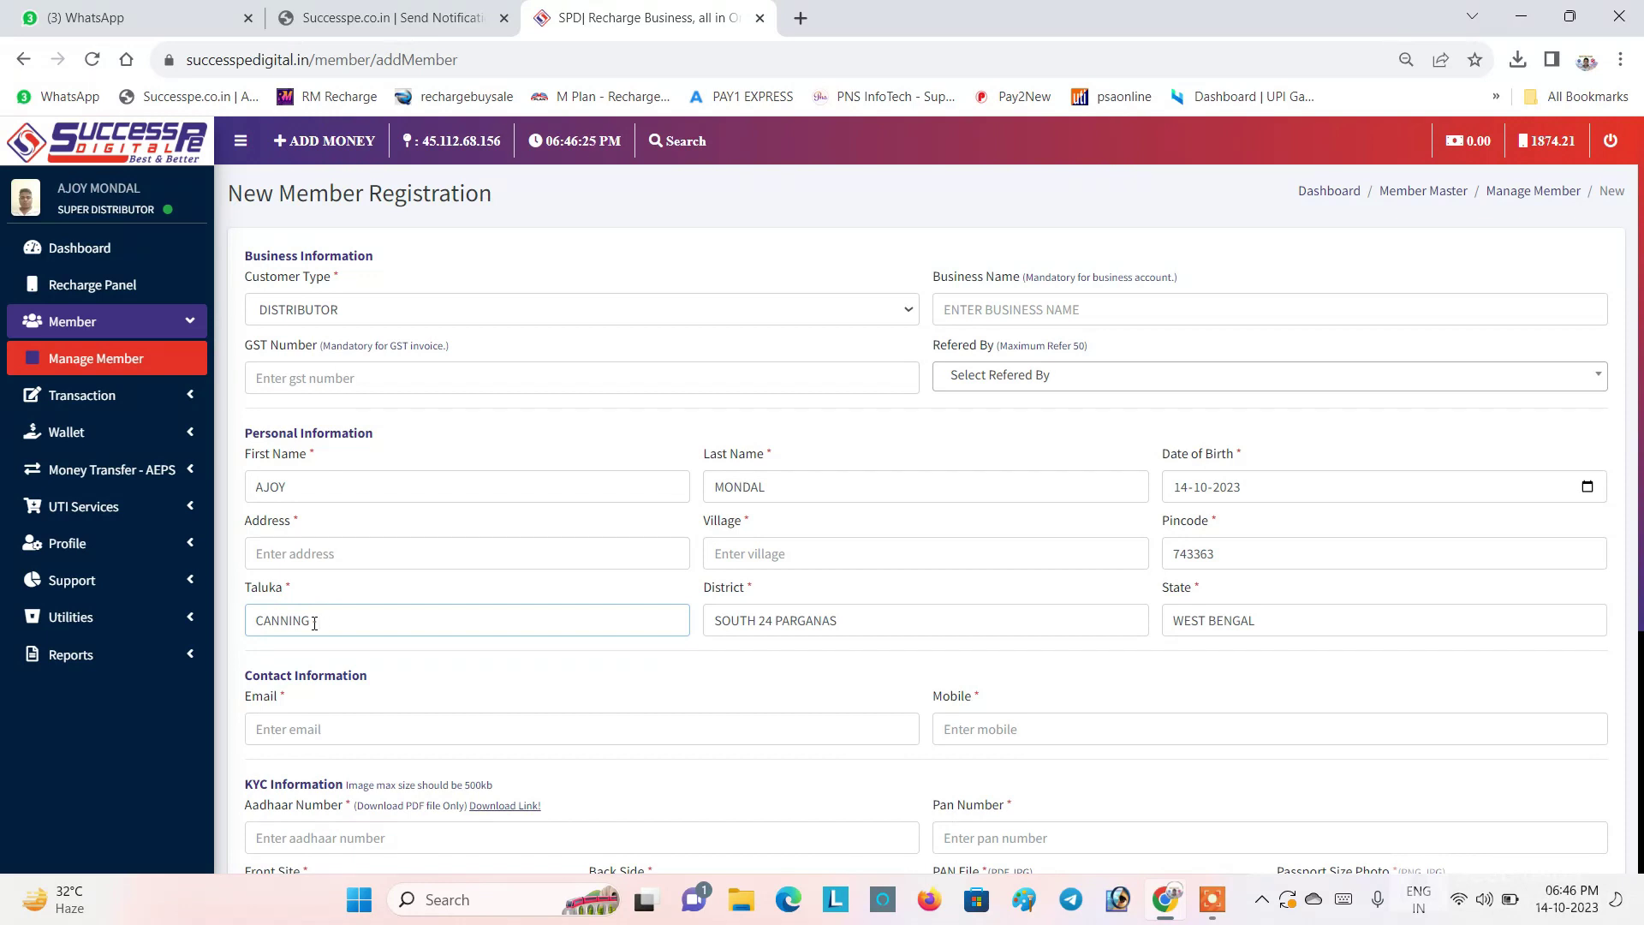
text(11)
key(BackSpace)
text(-)
key(BackSpace)
key(BackSpace)
drag(309, 620, 255, 621)
Step: Copy the taluka name into both the Address and Village fields
click(292, 553)
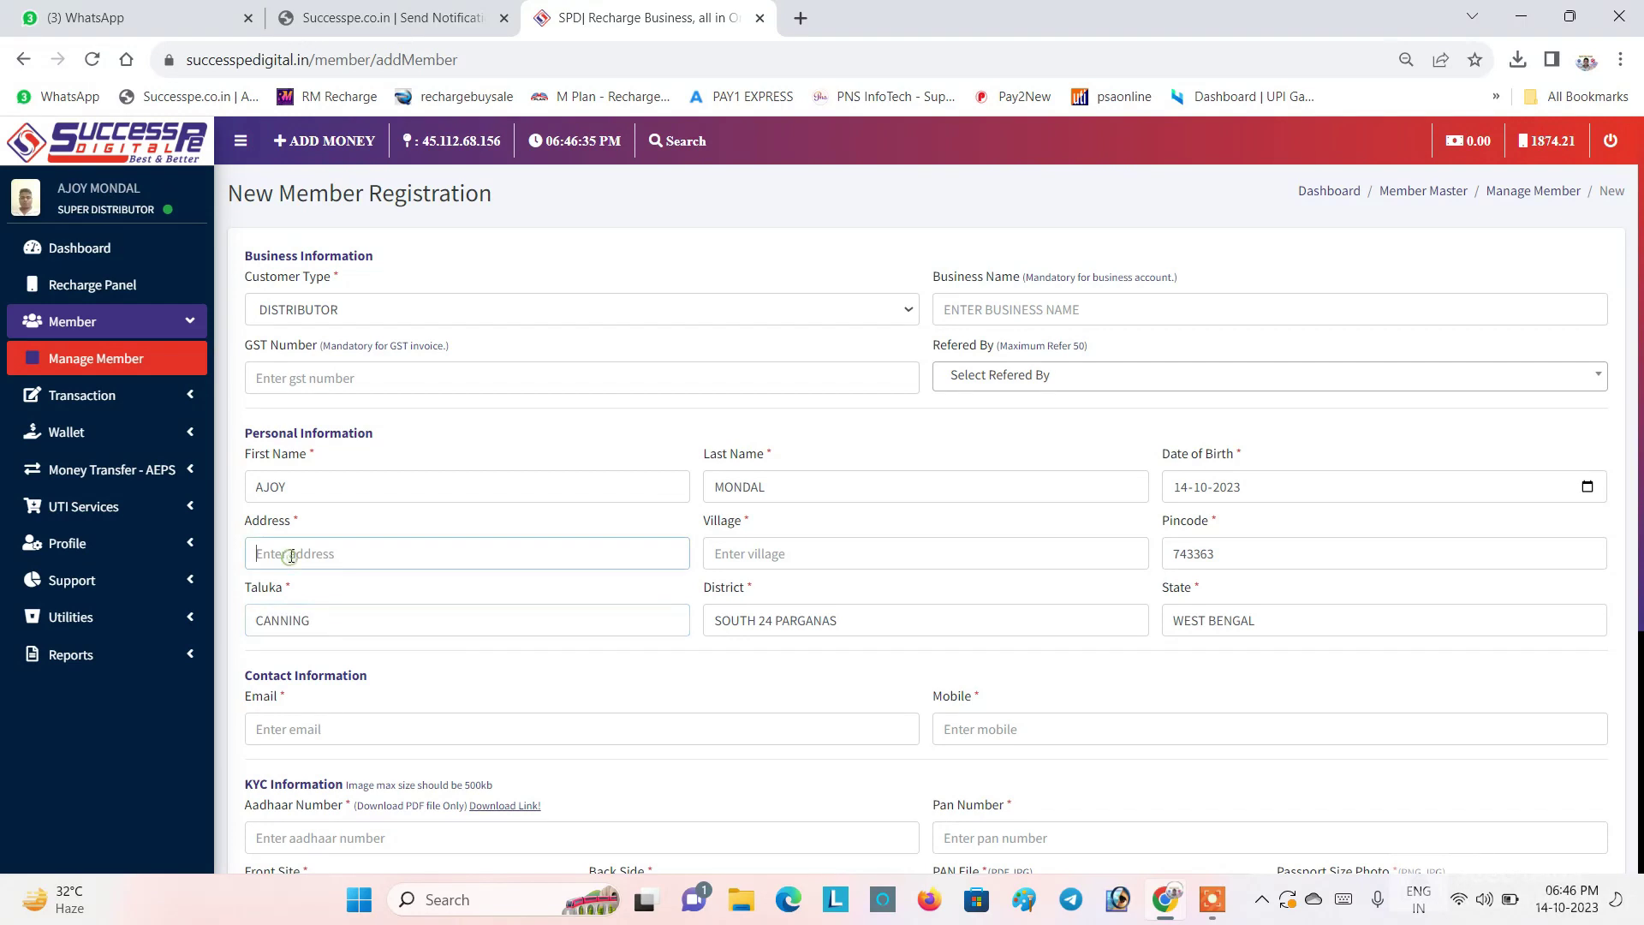
double_click(319, 624)
key(ctrl+c)
click(274, 553)
key(ctrl+v)
click(758, 547)
key(ctrl+v)
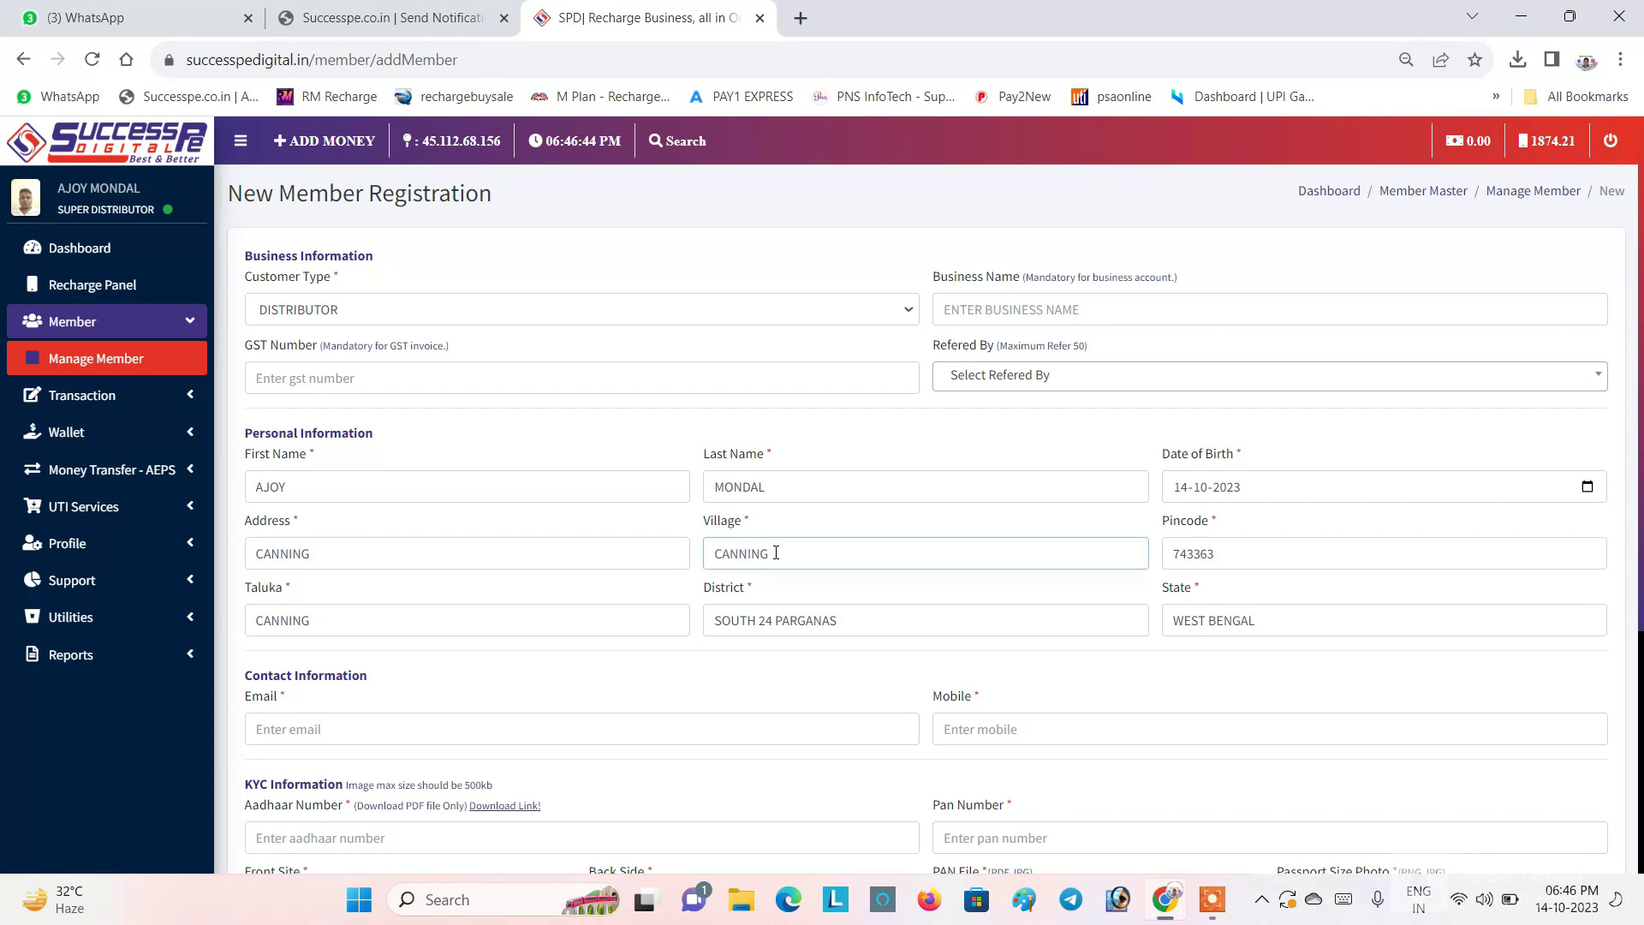
double_click(776, 552)
click(772, 553)
click(381, 552)
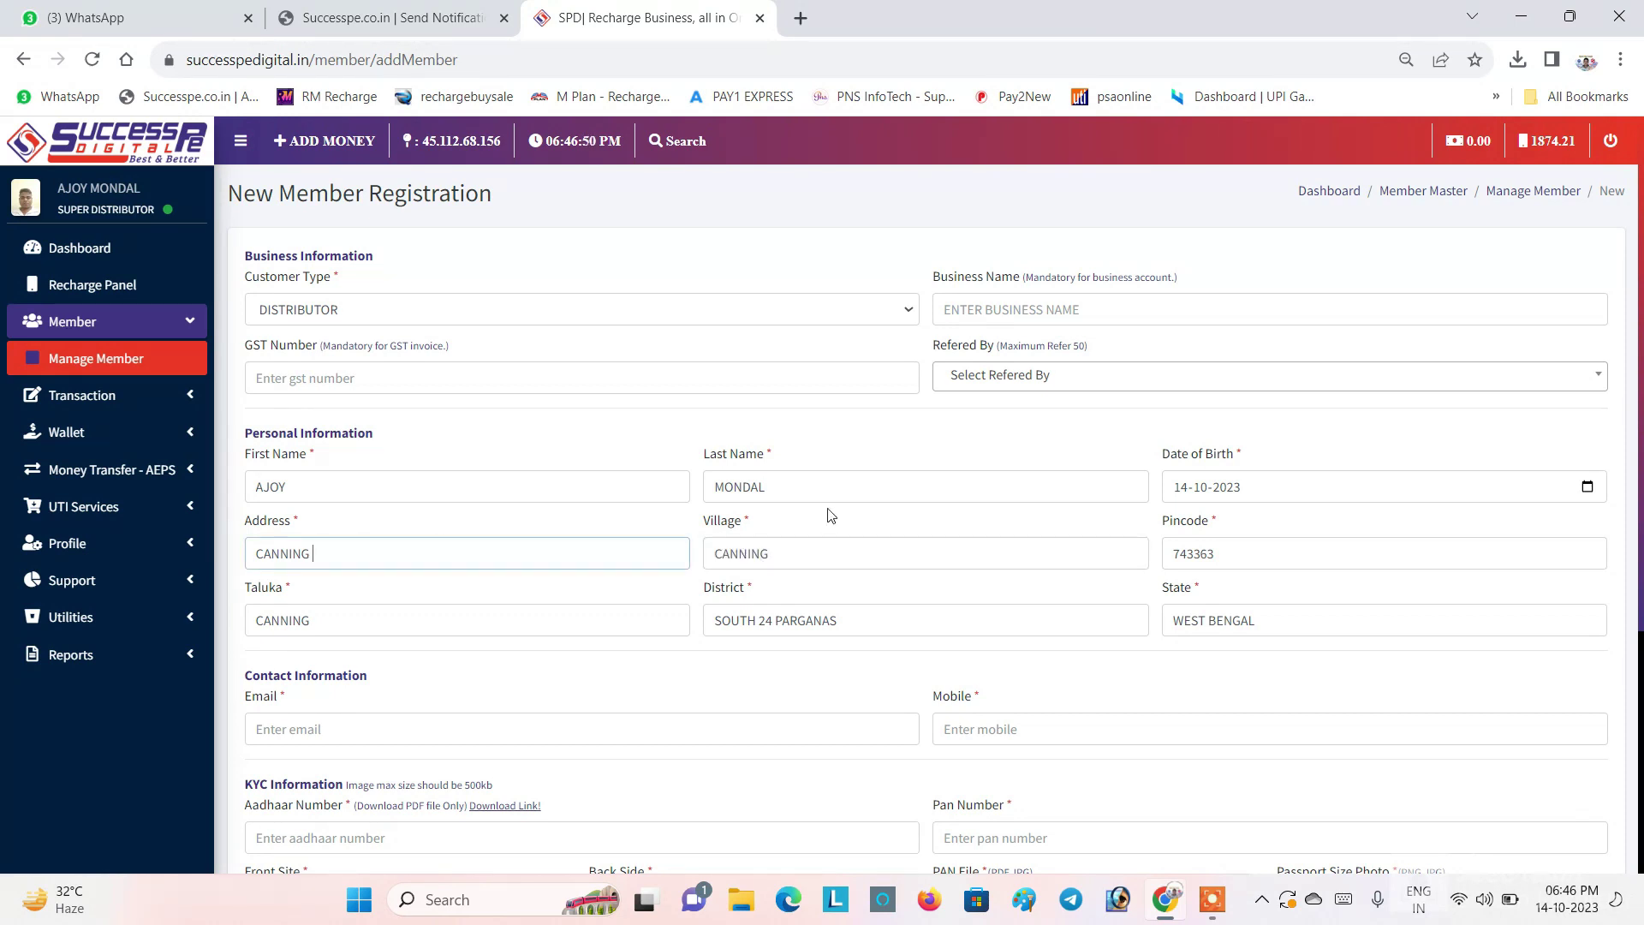
scroll(333, 615, down, 1)
click(333, 616)
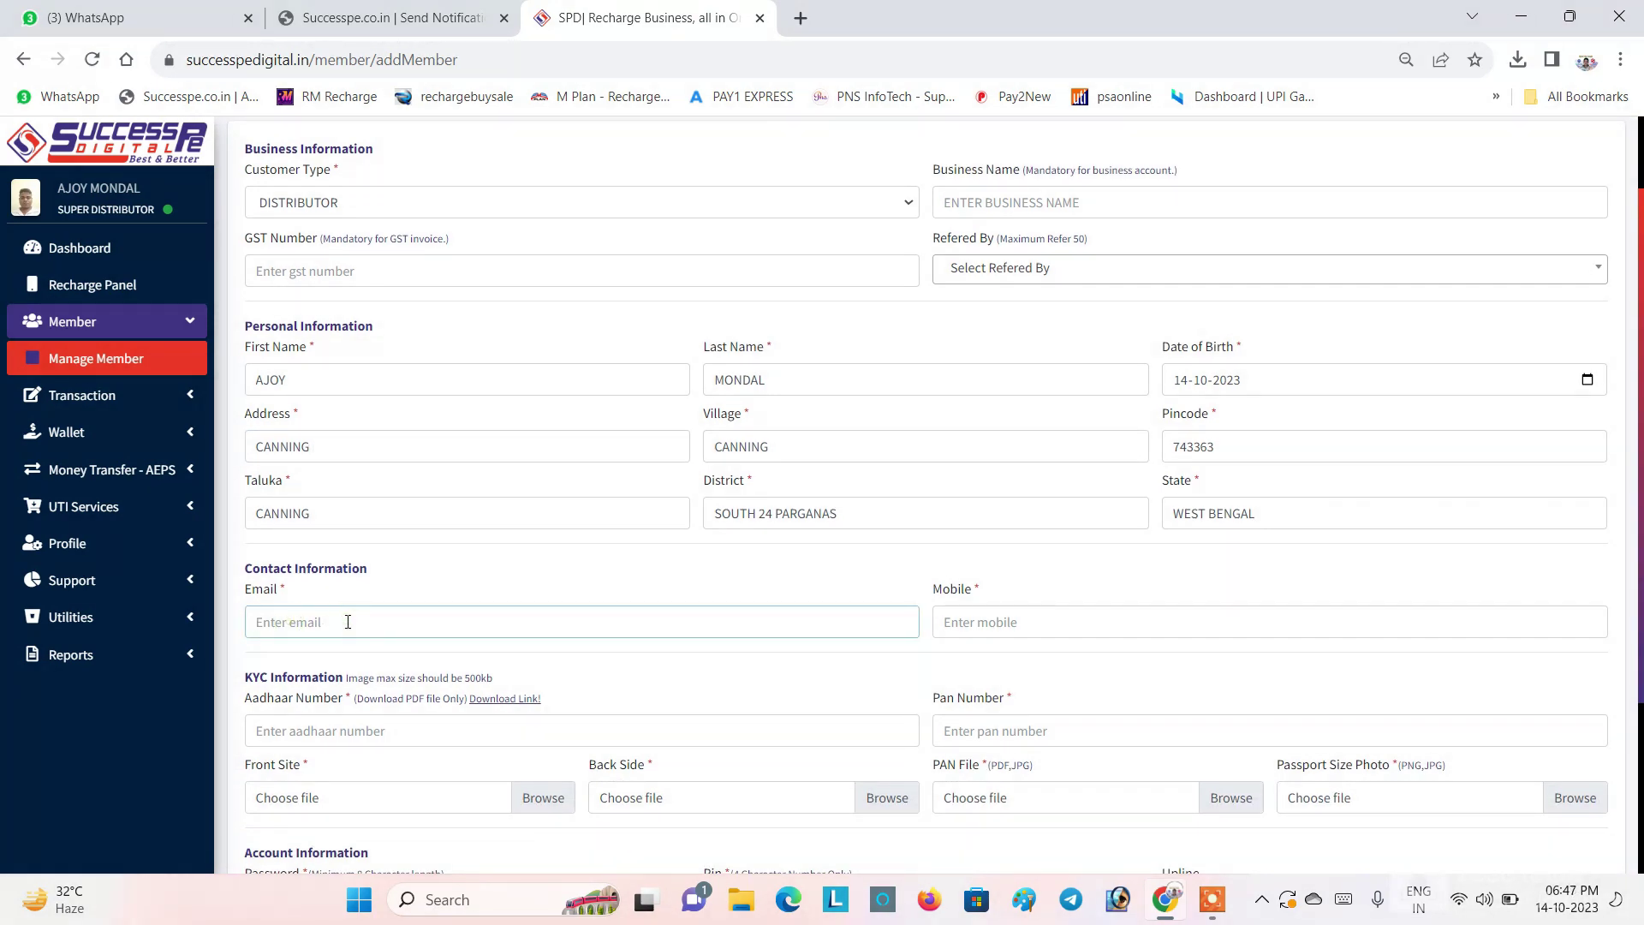
click(977, 622)
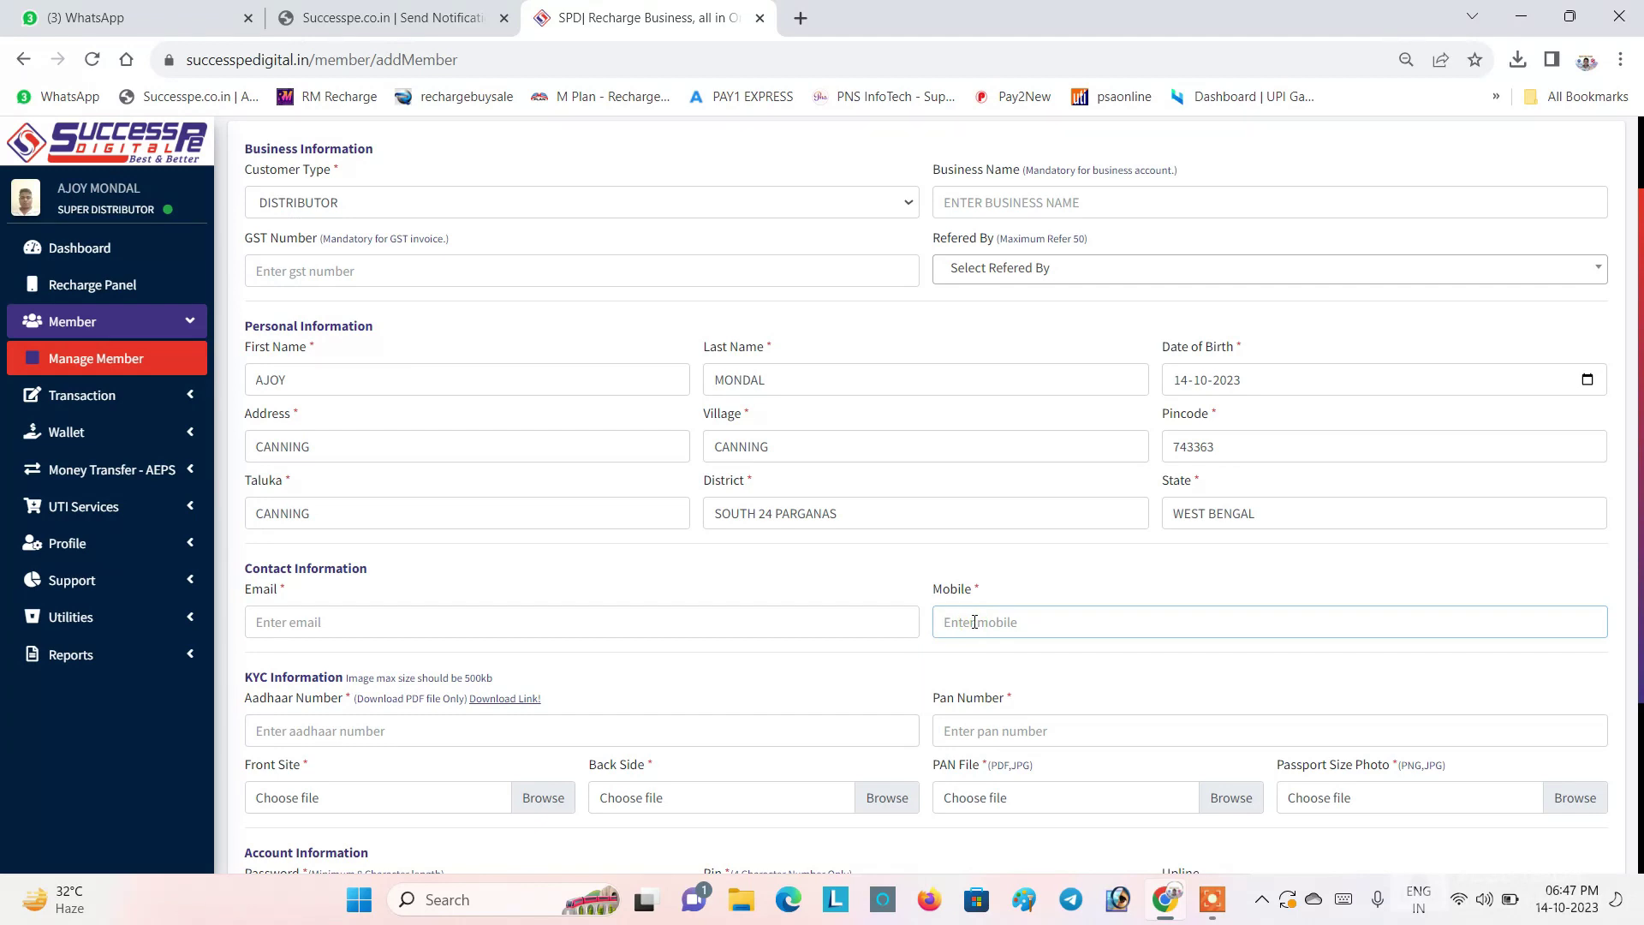
scroll(985, 591, down, 3)
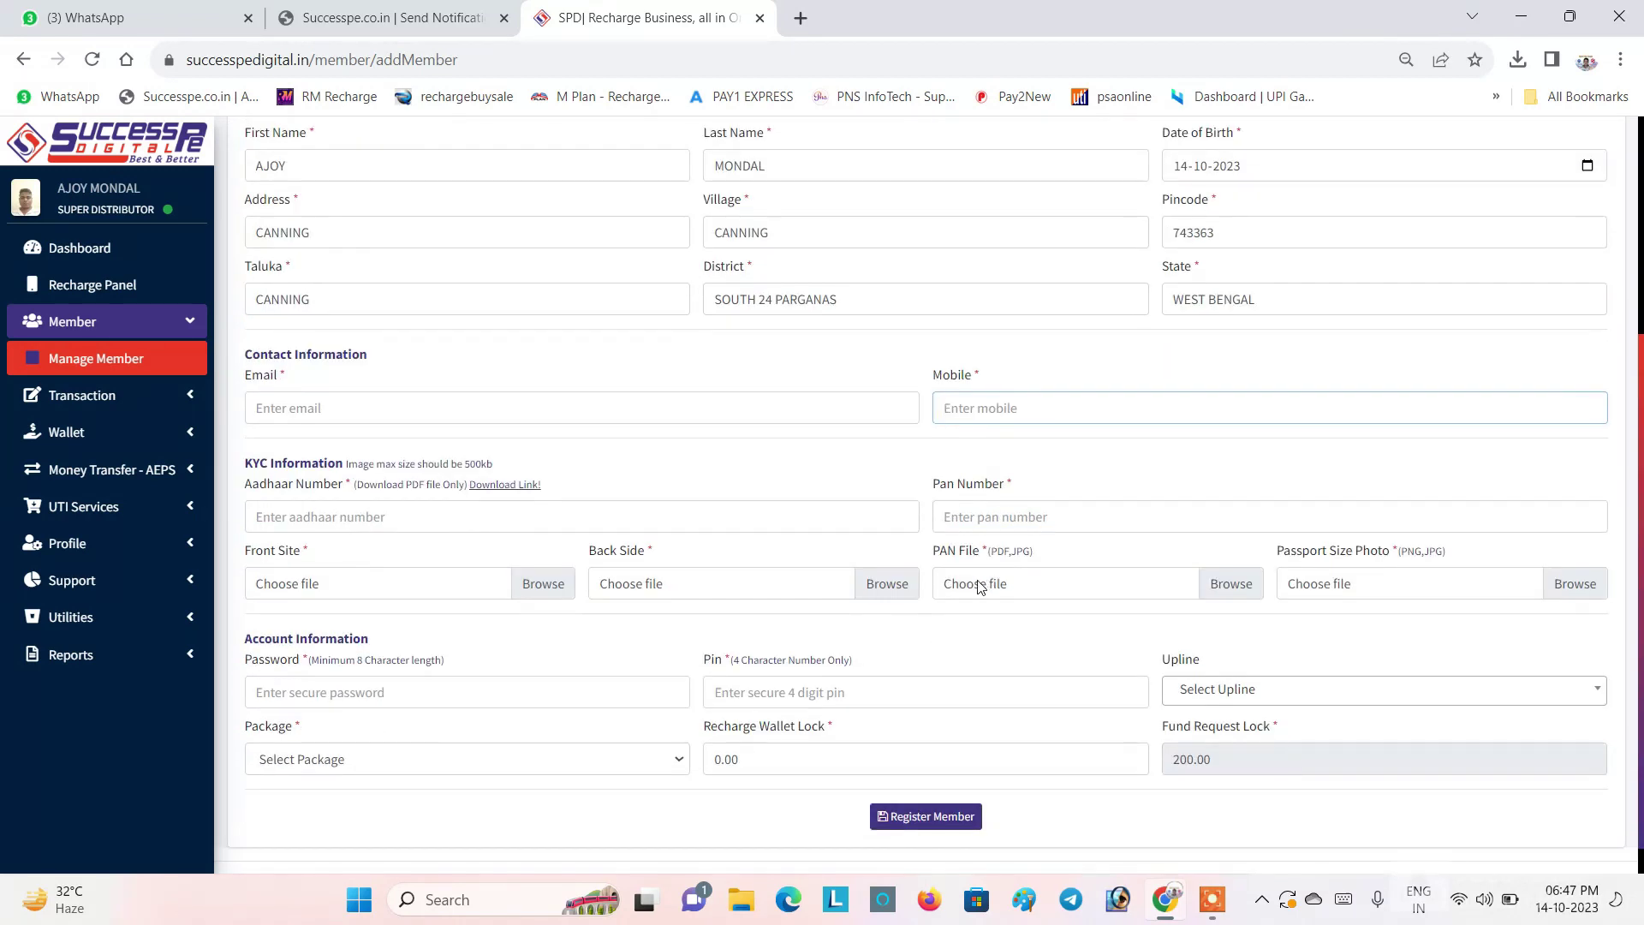
click(292, 512)
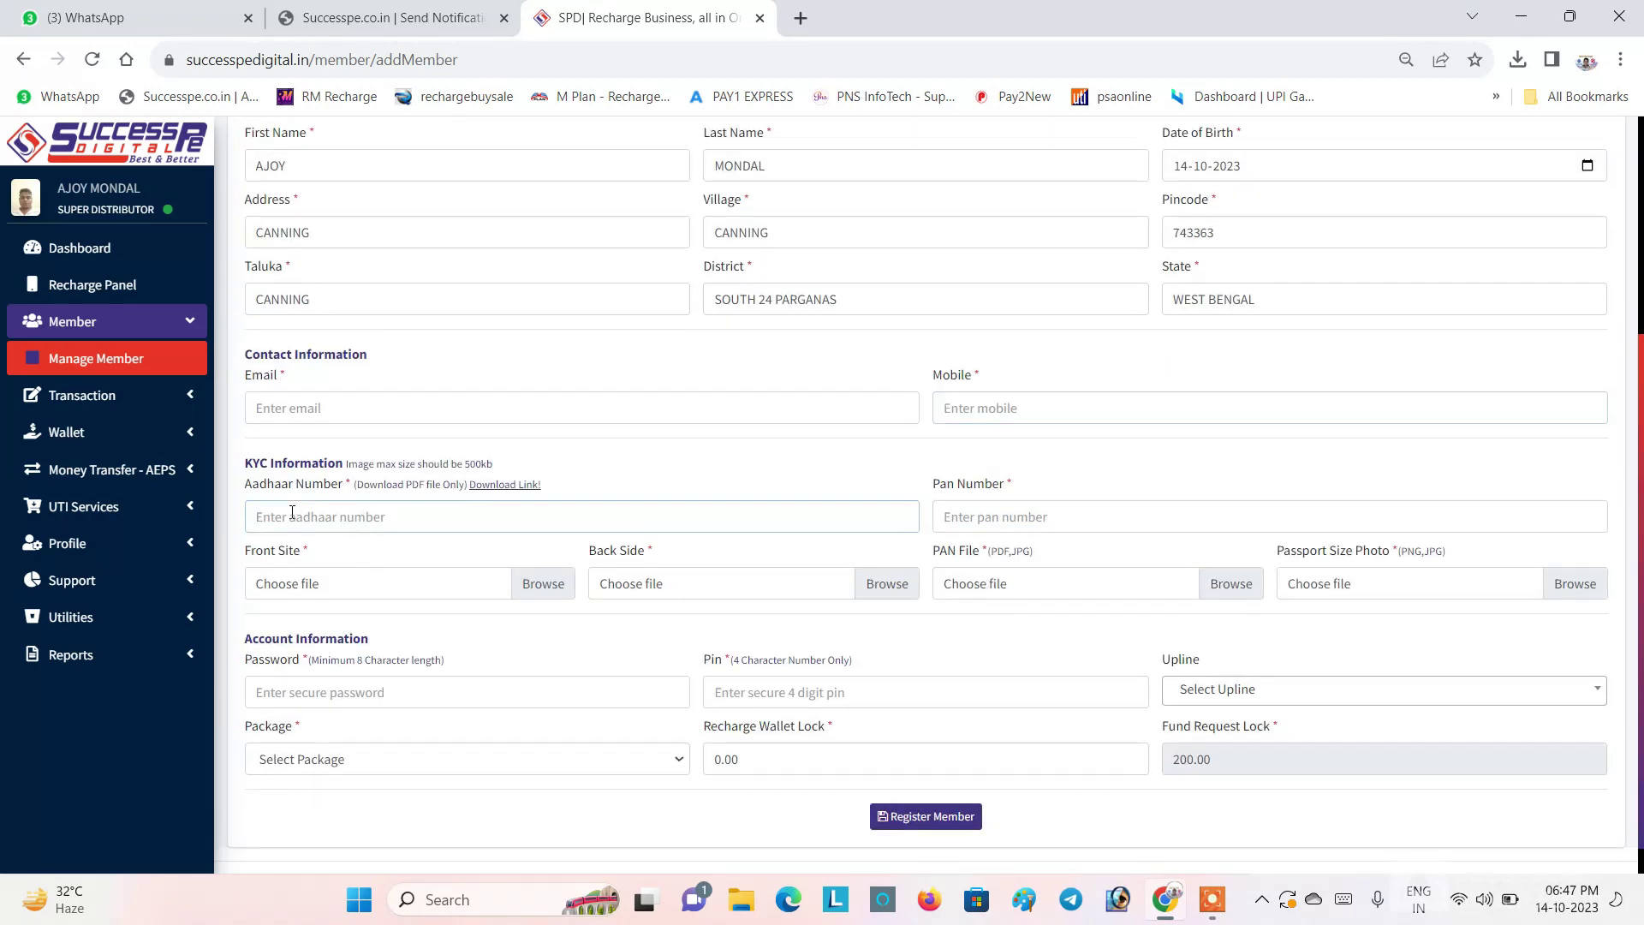
click(1030, 518)
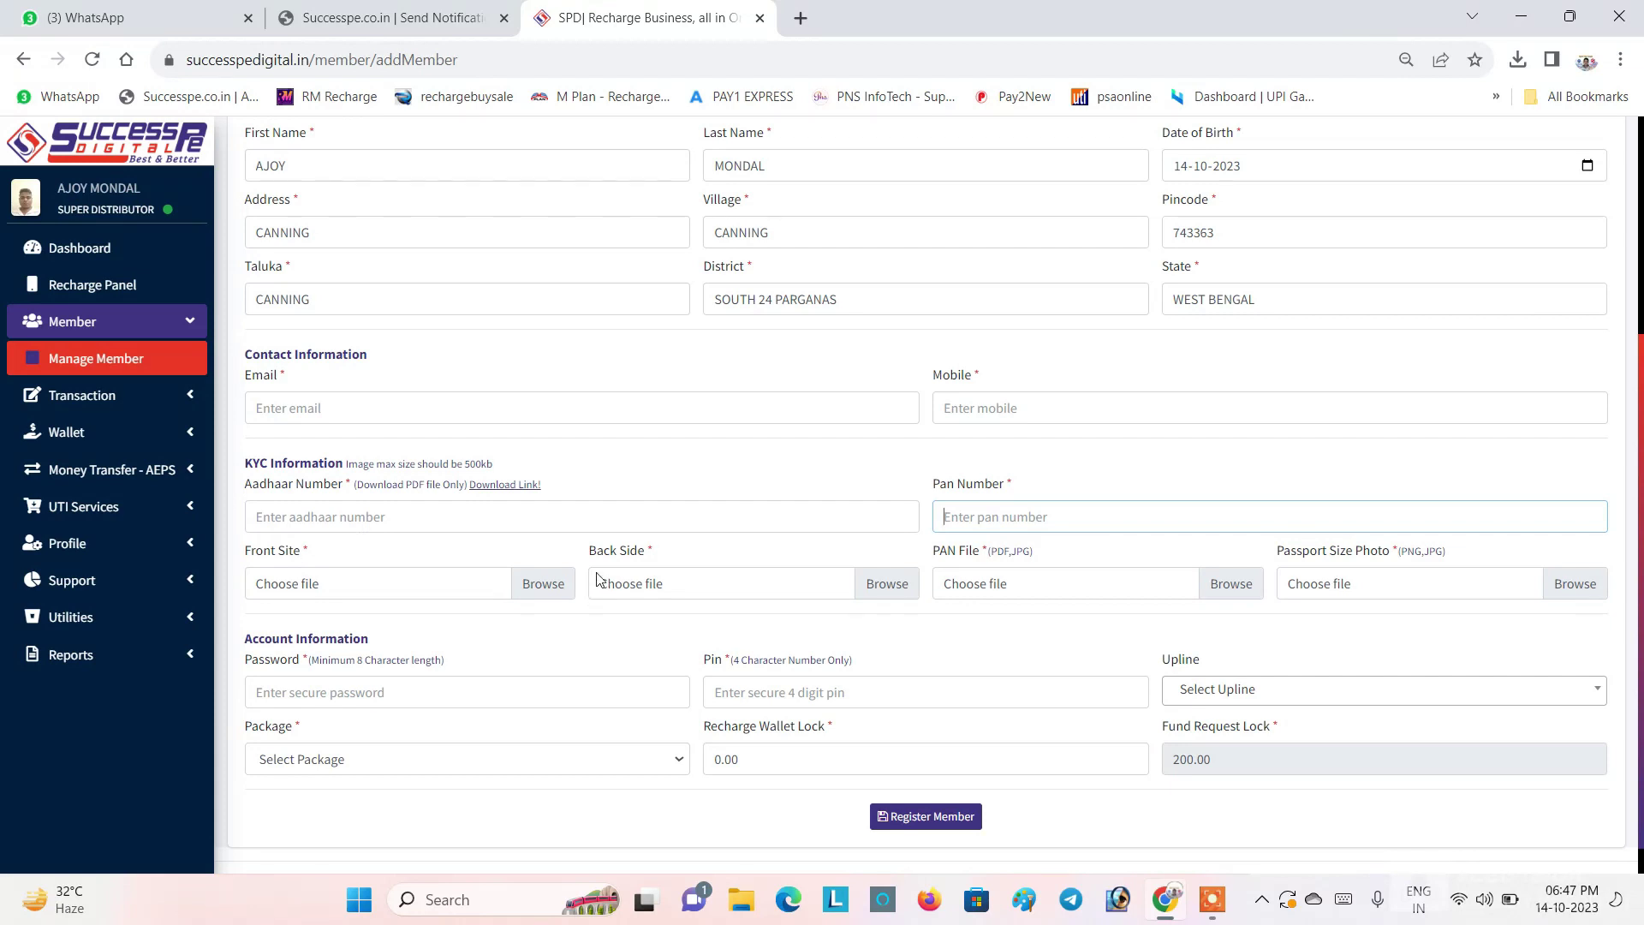
drag(589, 553, 648, 558)
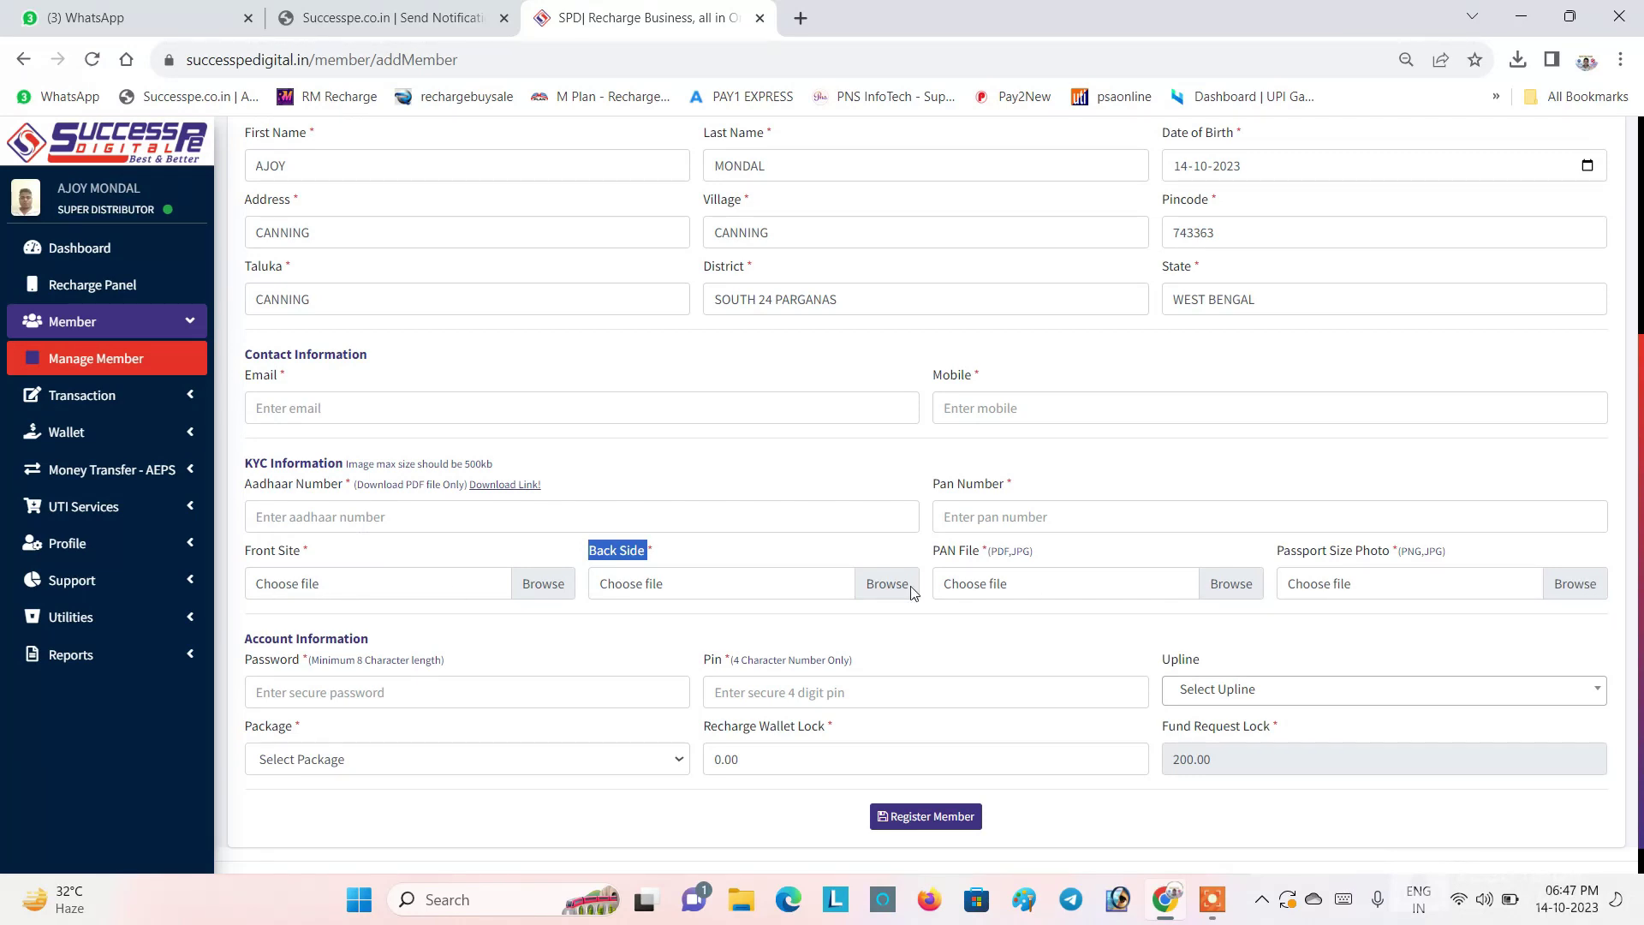
click(278, 692)
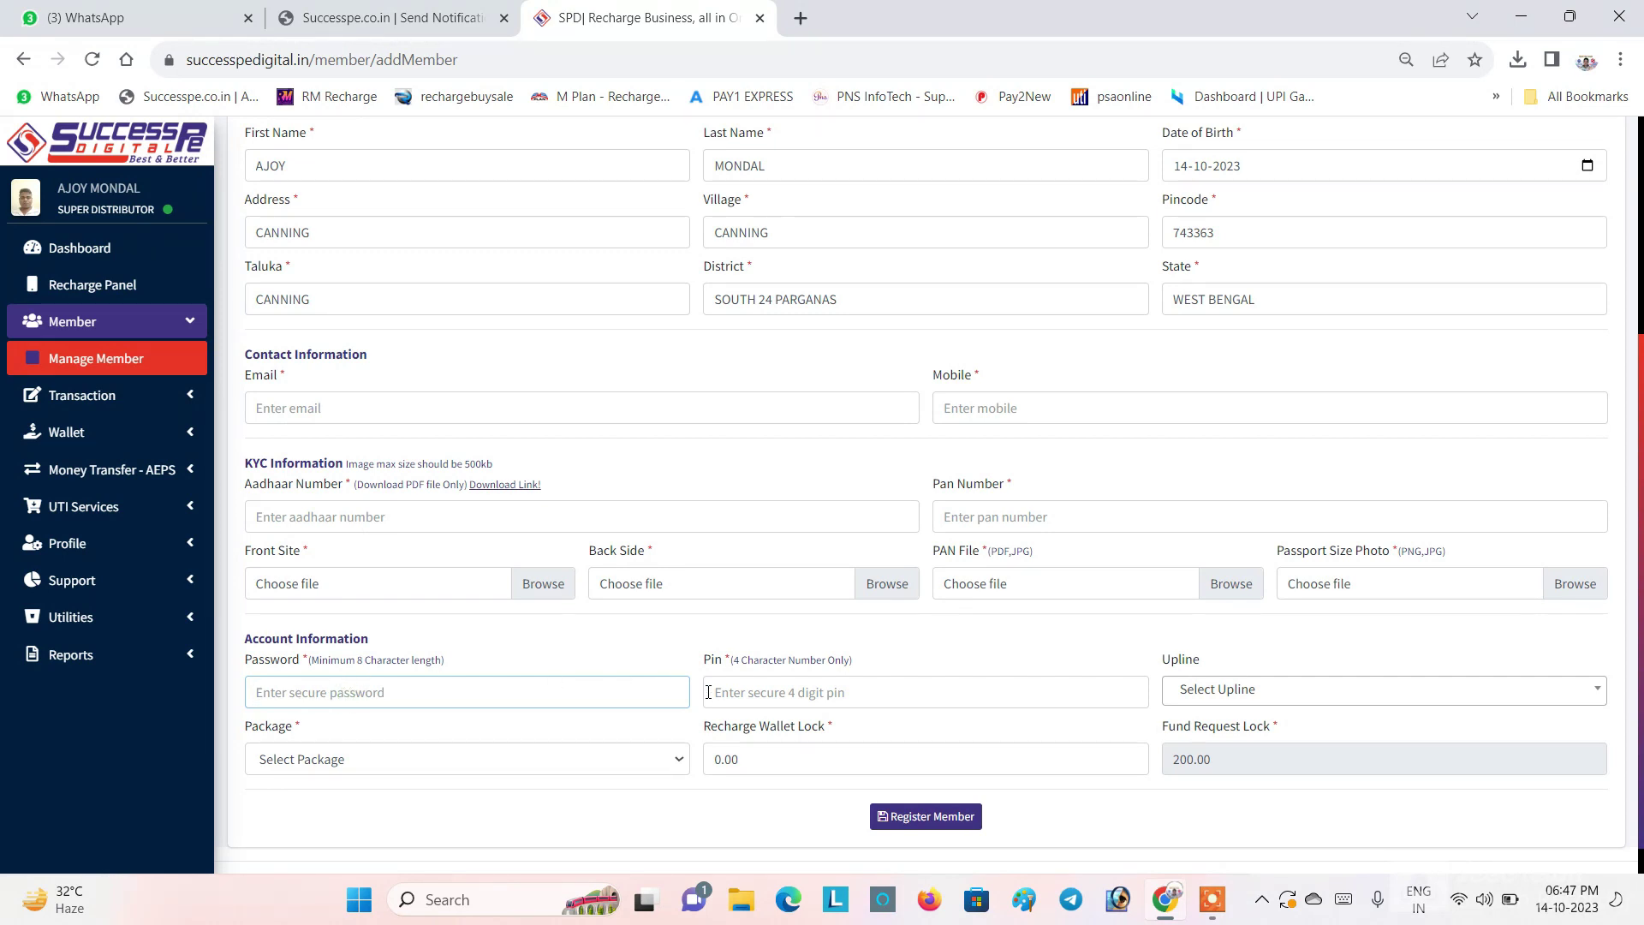
Step: Set the new member's upline to the super distributor account
drag(731, 660, 872, 673)
click(801, 689)
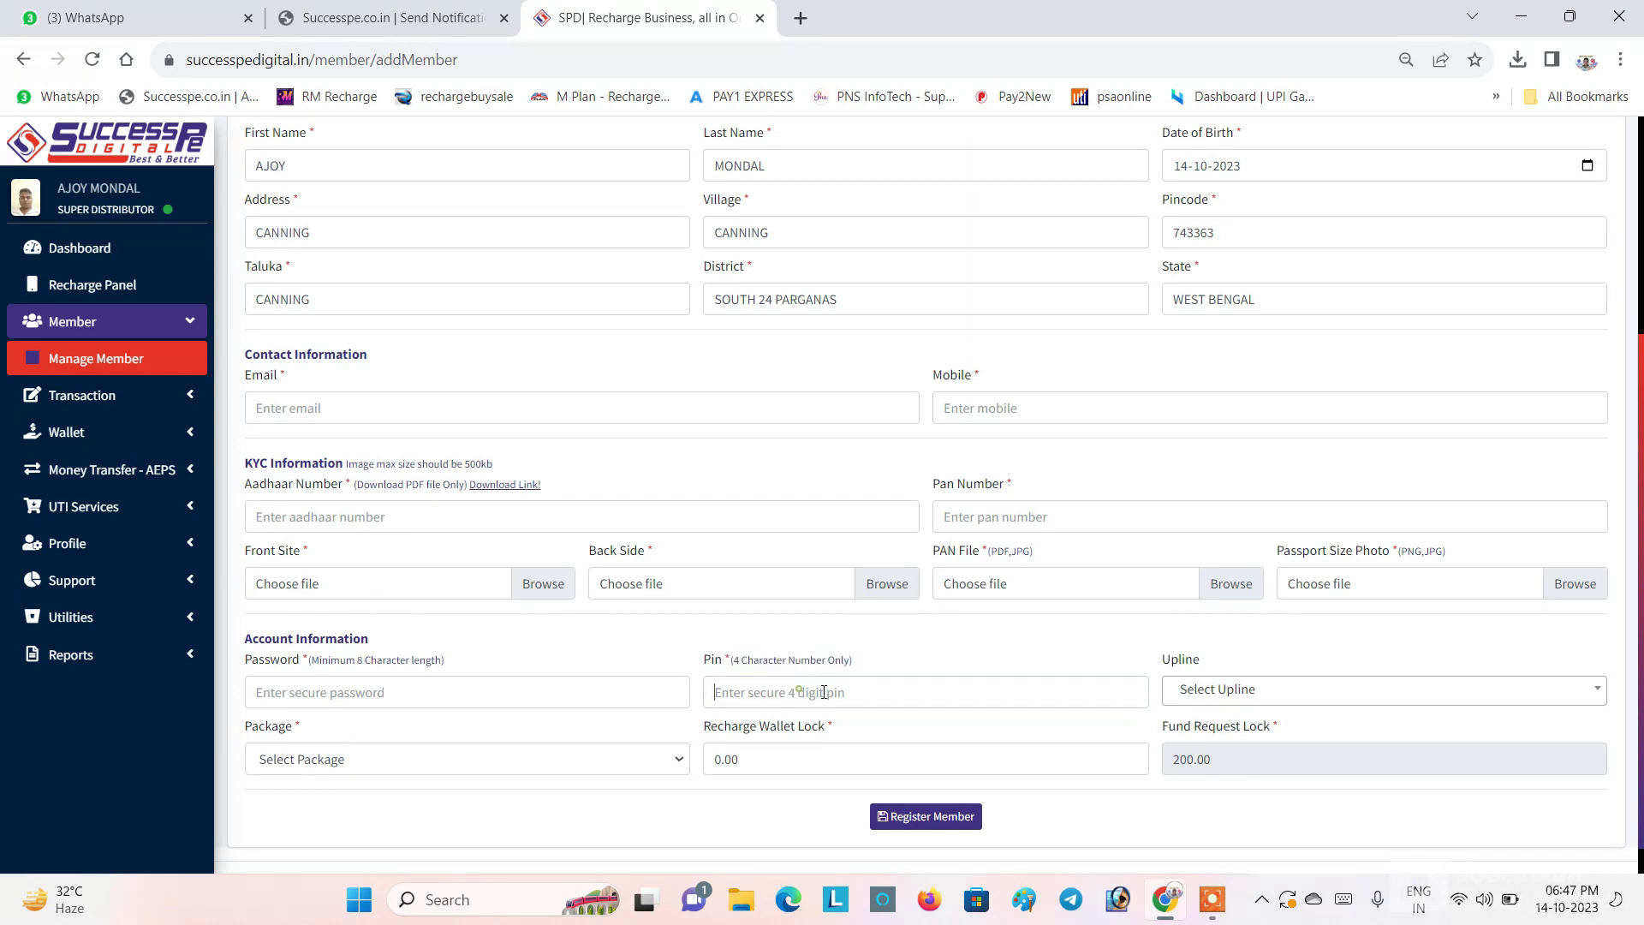
click(1247, 692)
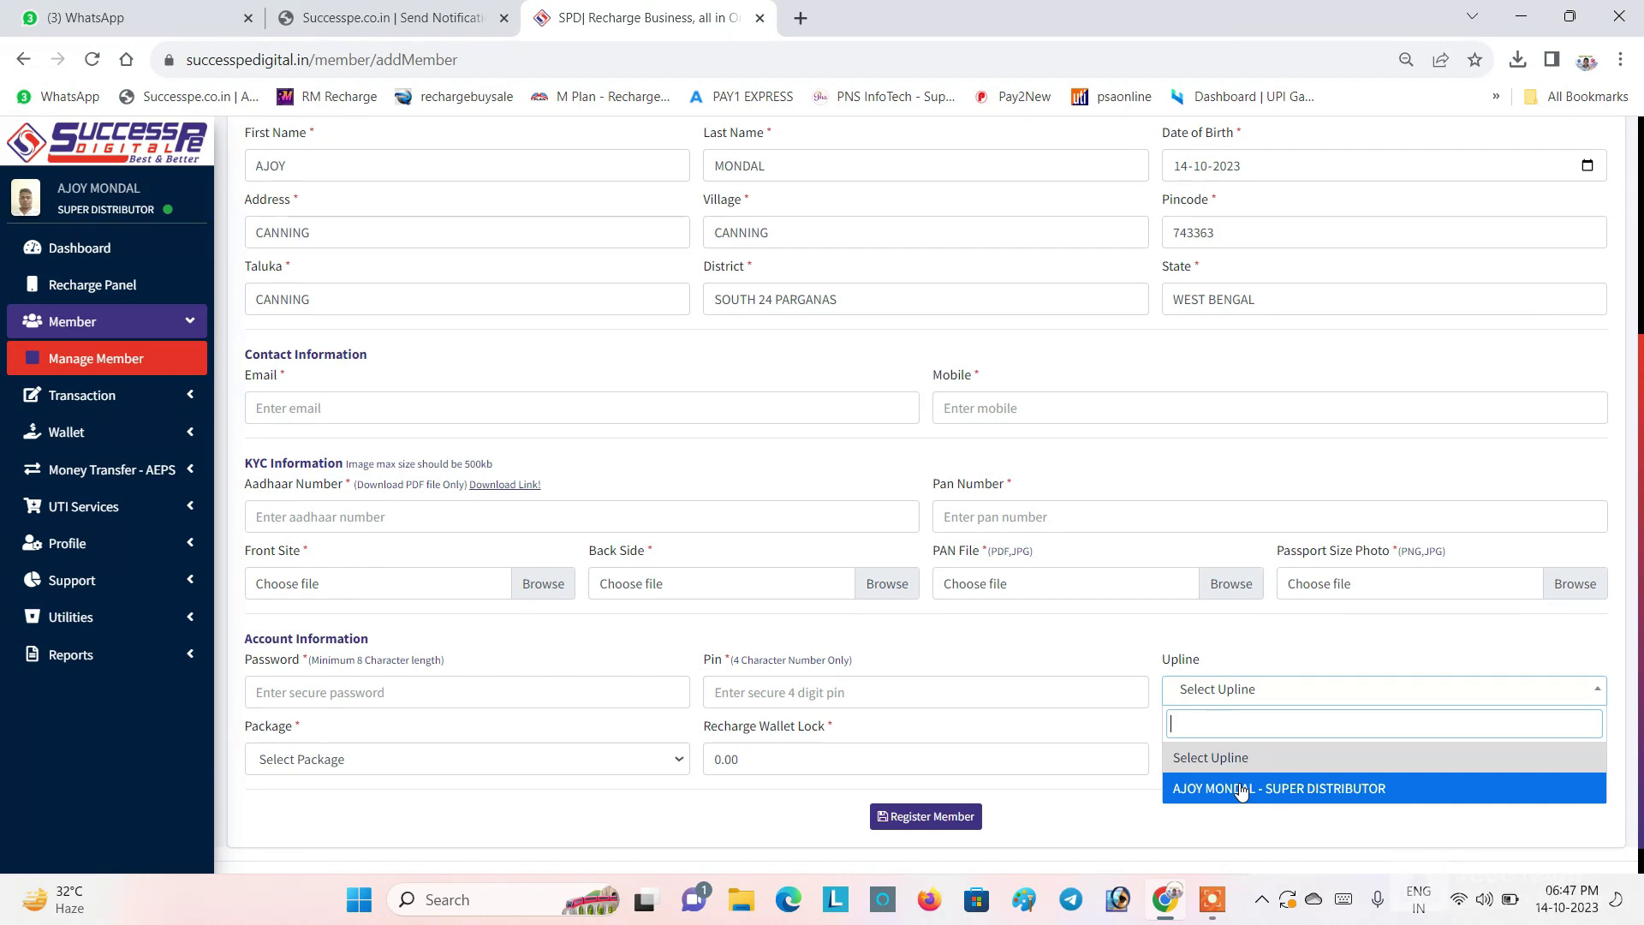
click(1242, 789)
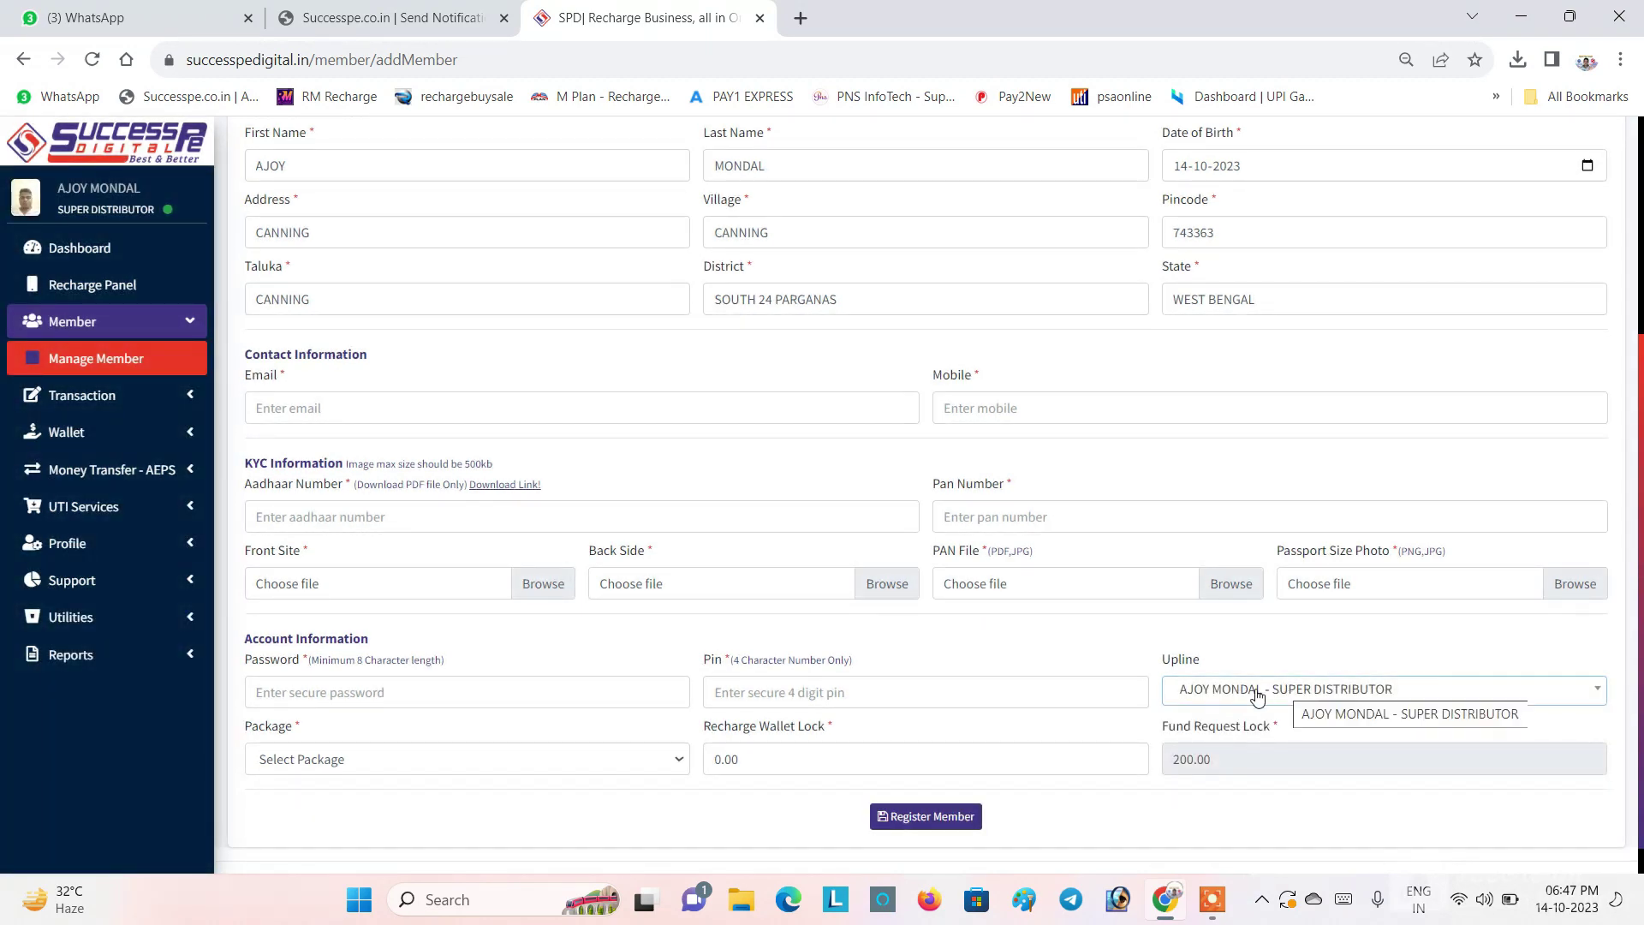
Step: Choose DISTRIBUTOR as the member's package
click(315, 761)
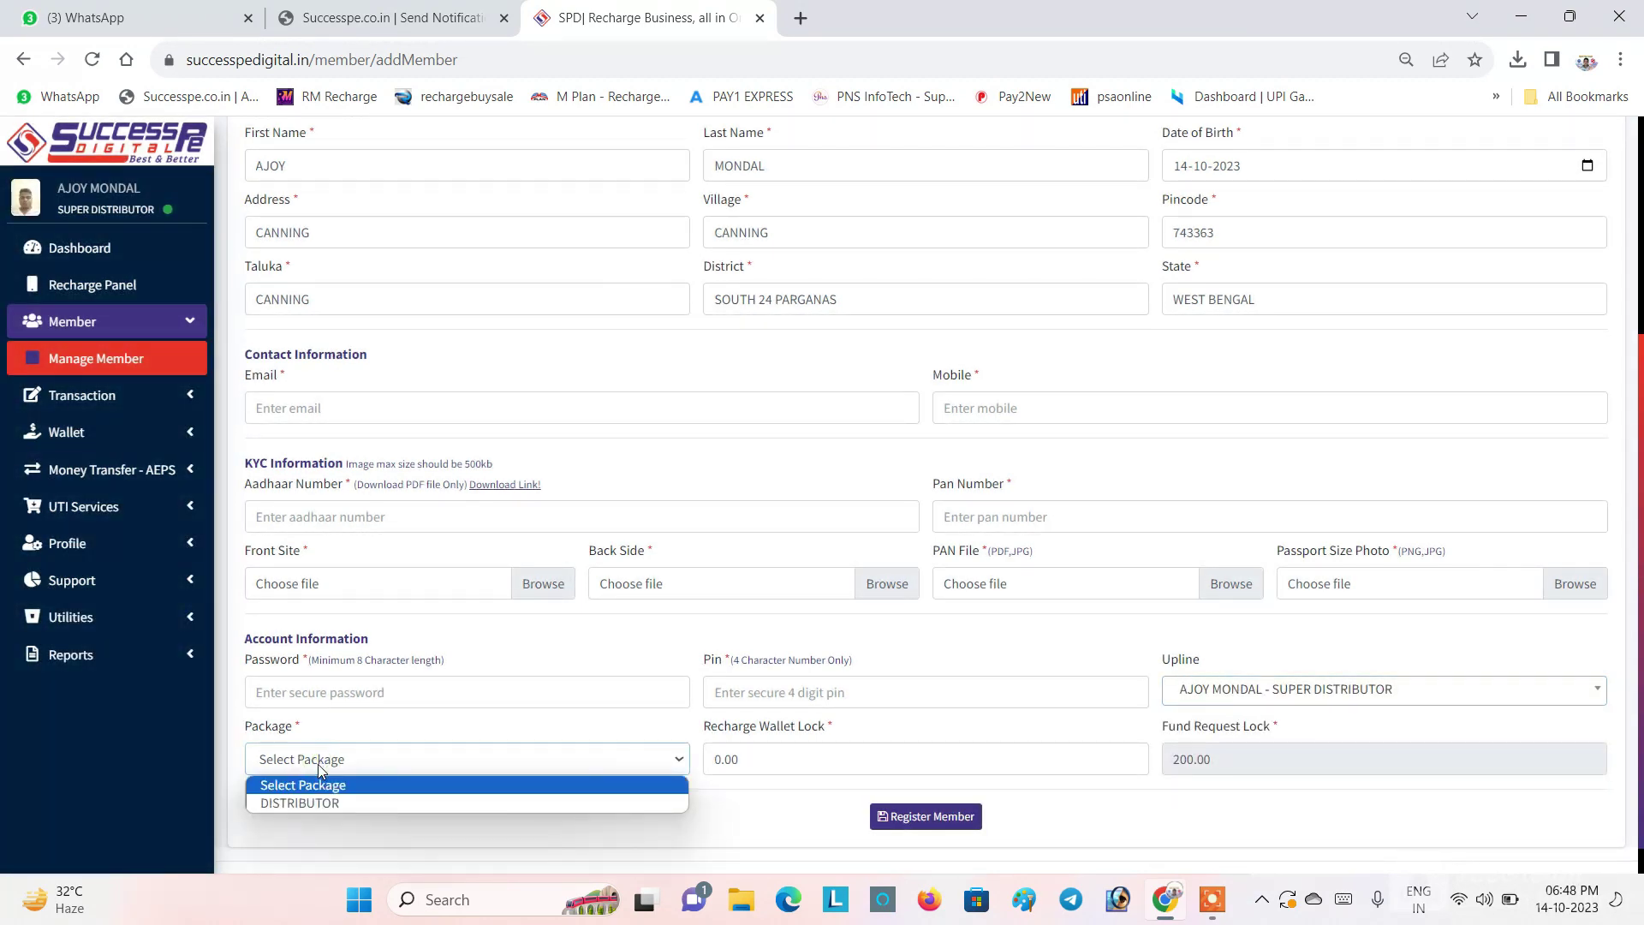
click(304, 802)
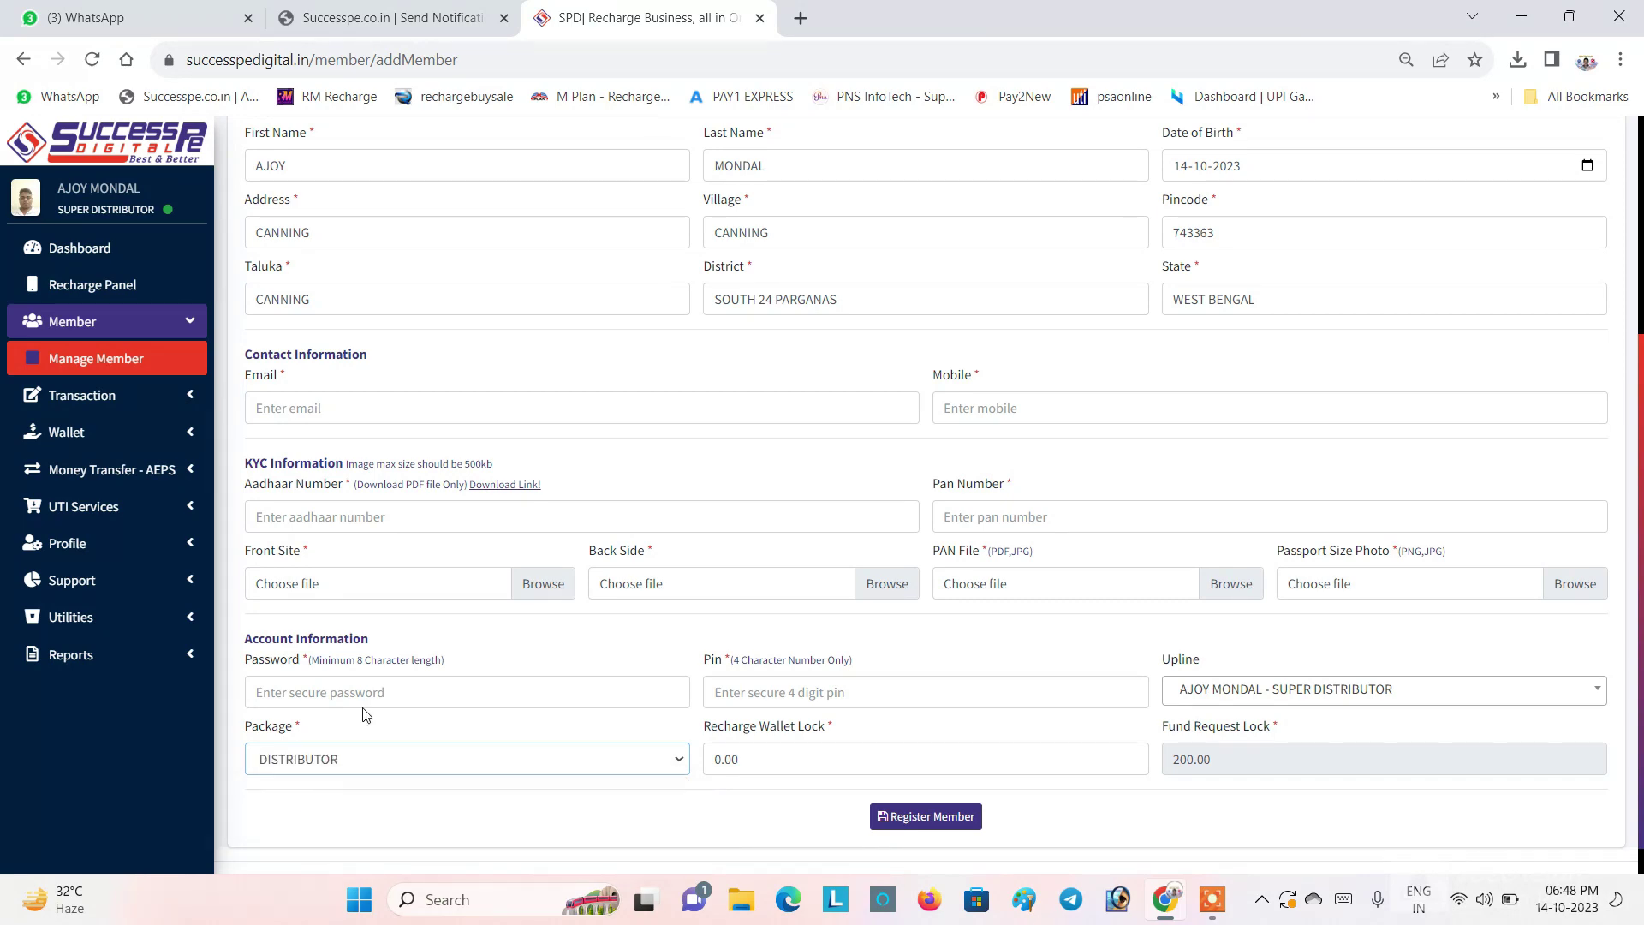
scroll(364, 711, up, 4)
scroll(454, 824, down, 5)
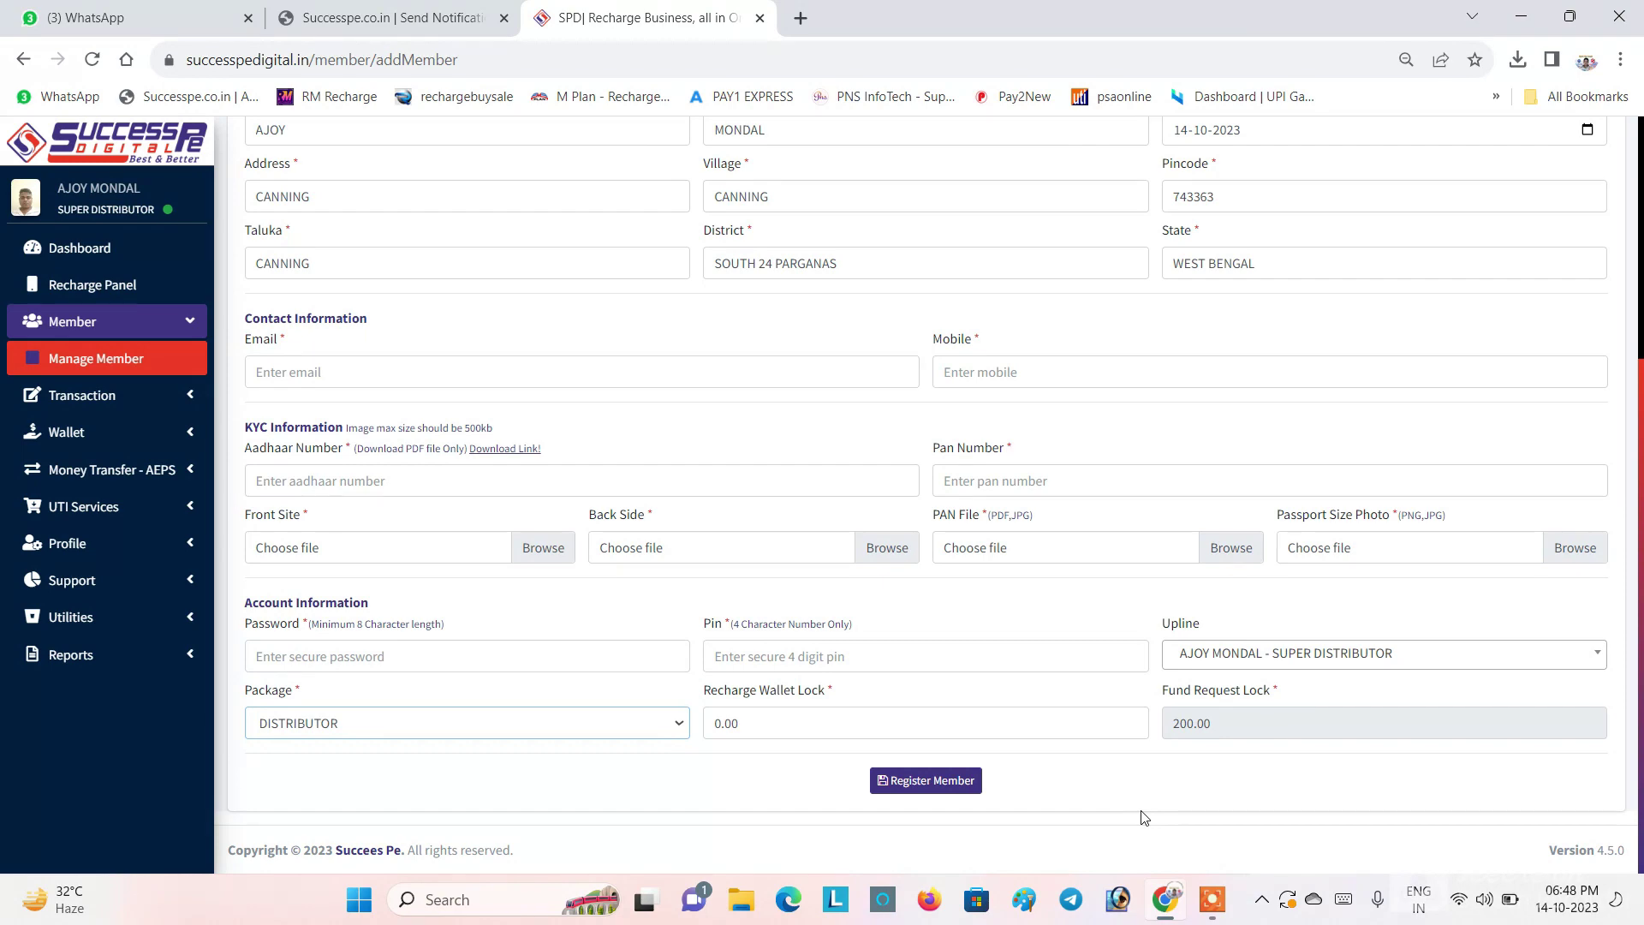
scroll(834, 626, up, 4)
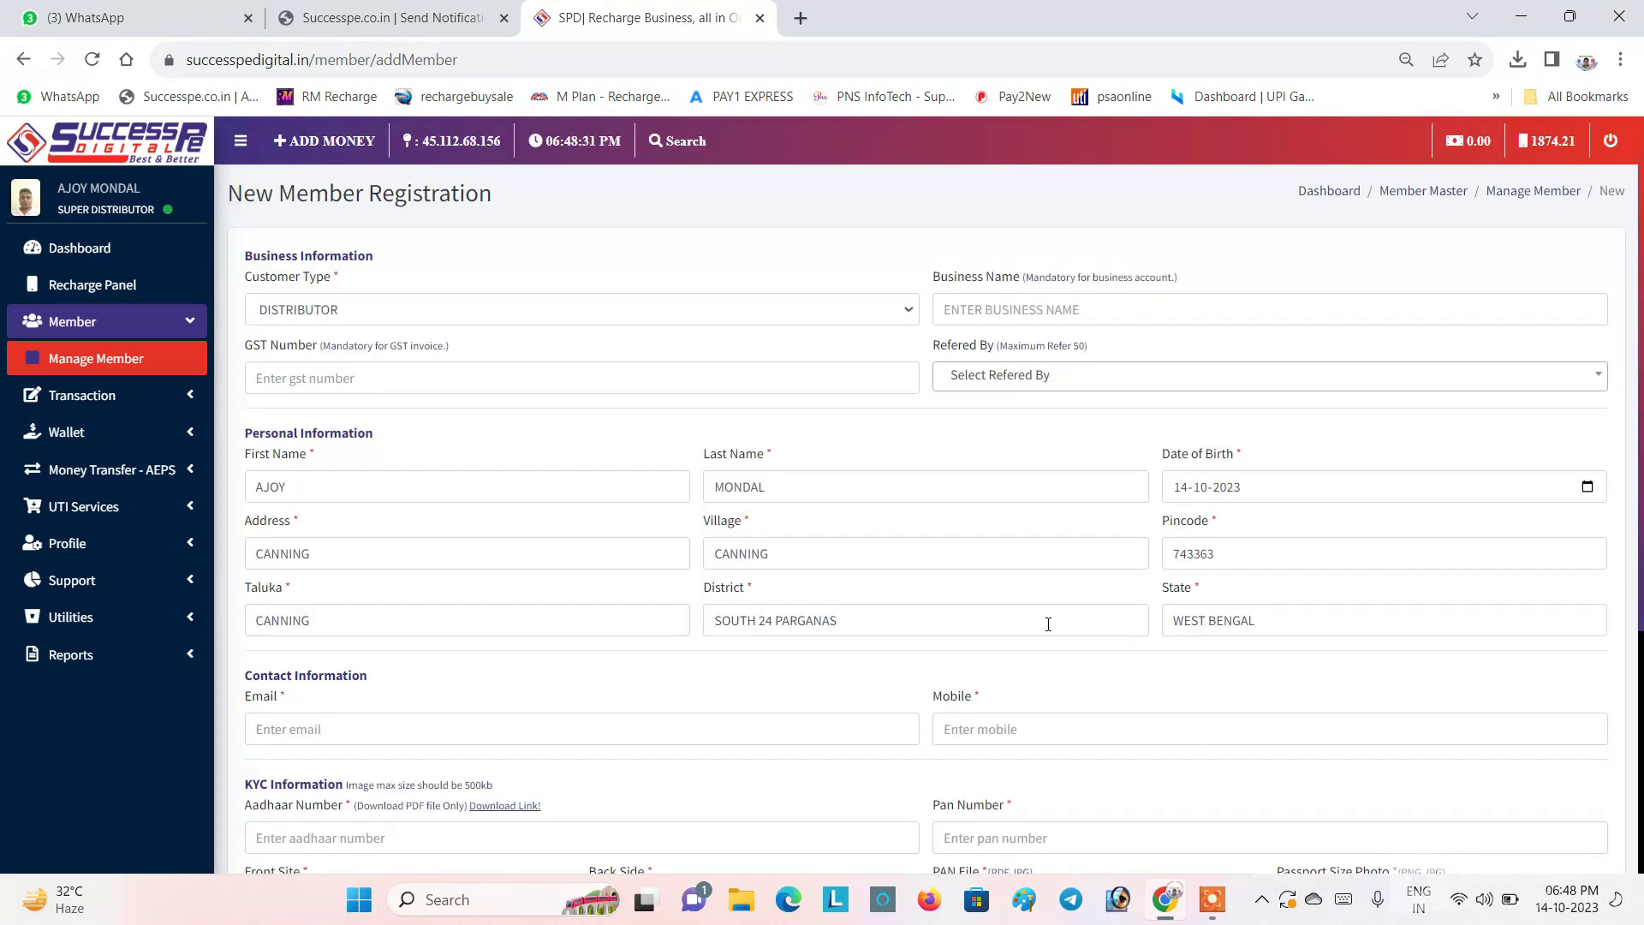
scroll(1049, 623, down, 4)
mouse_move(1212, 900)
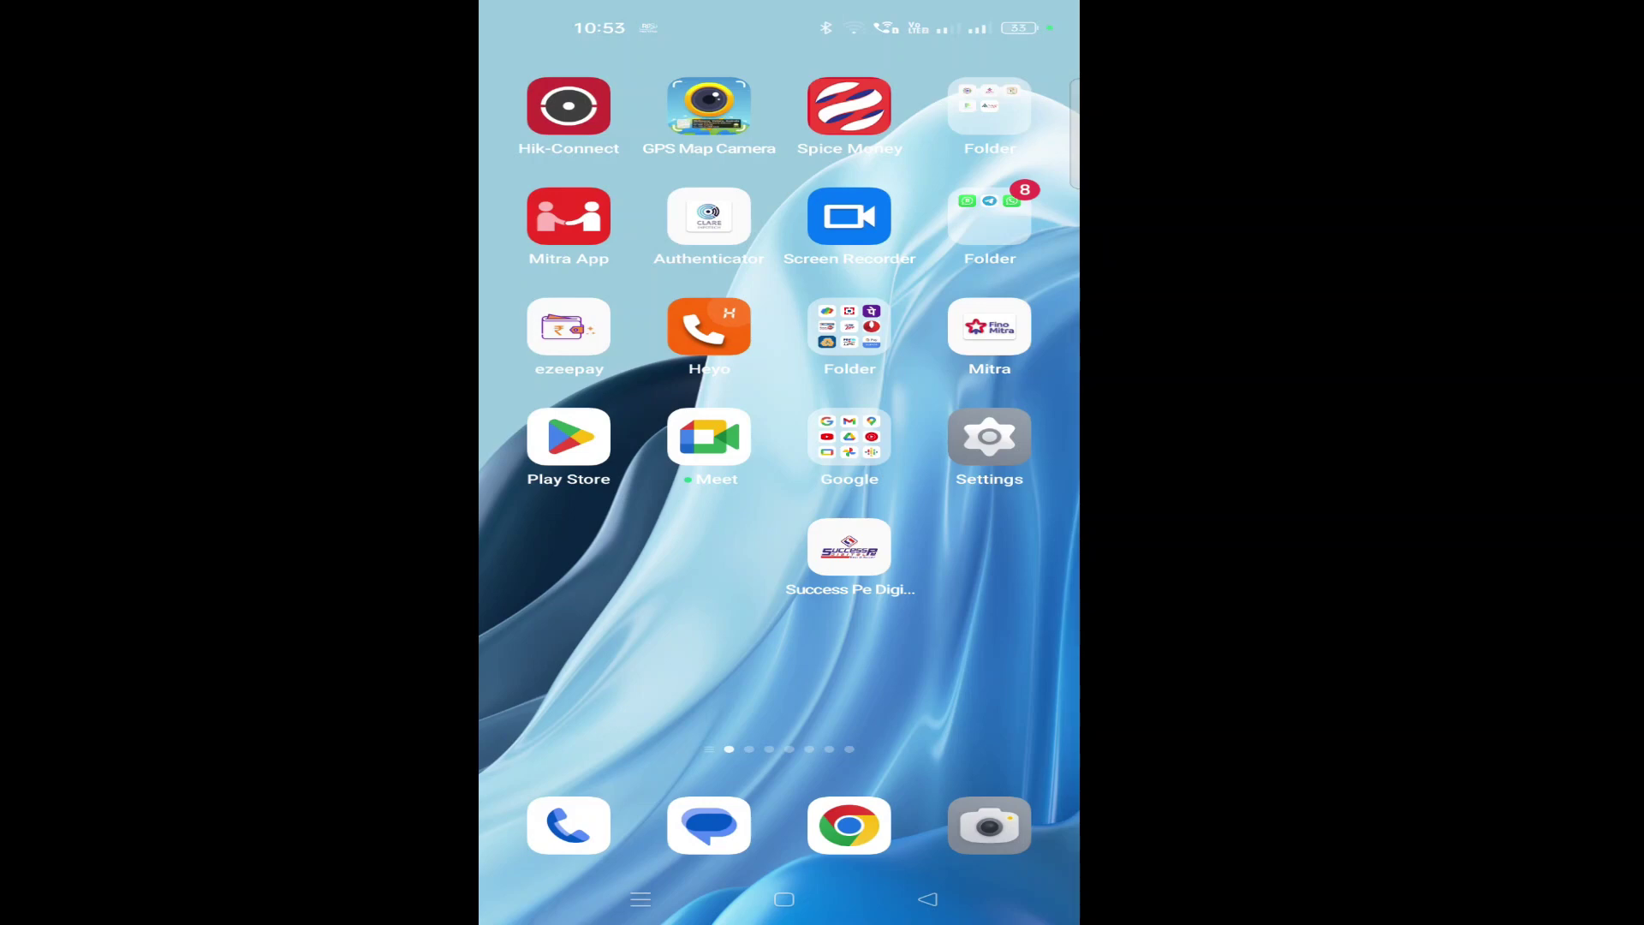
Step: Launch the mobile app, log in with the saved credentials, and clear the location and notification prompts
click(850, 548)
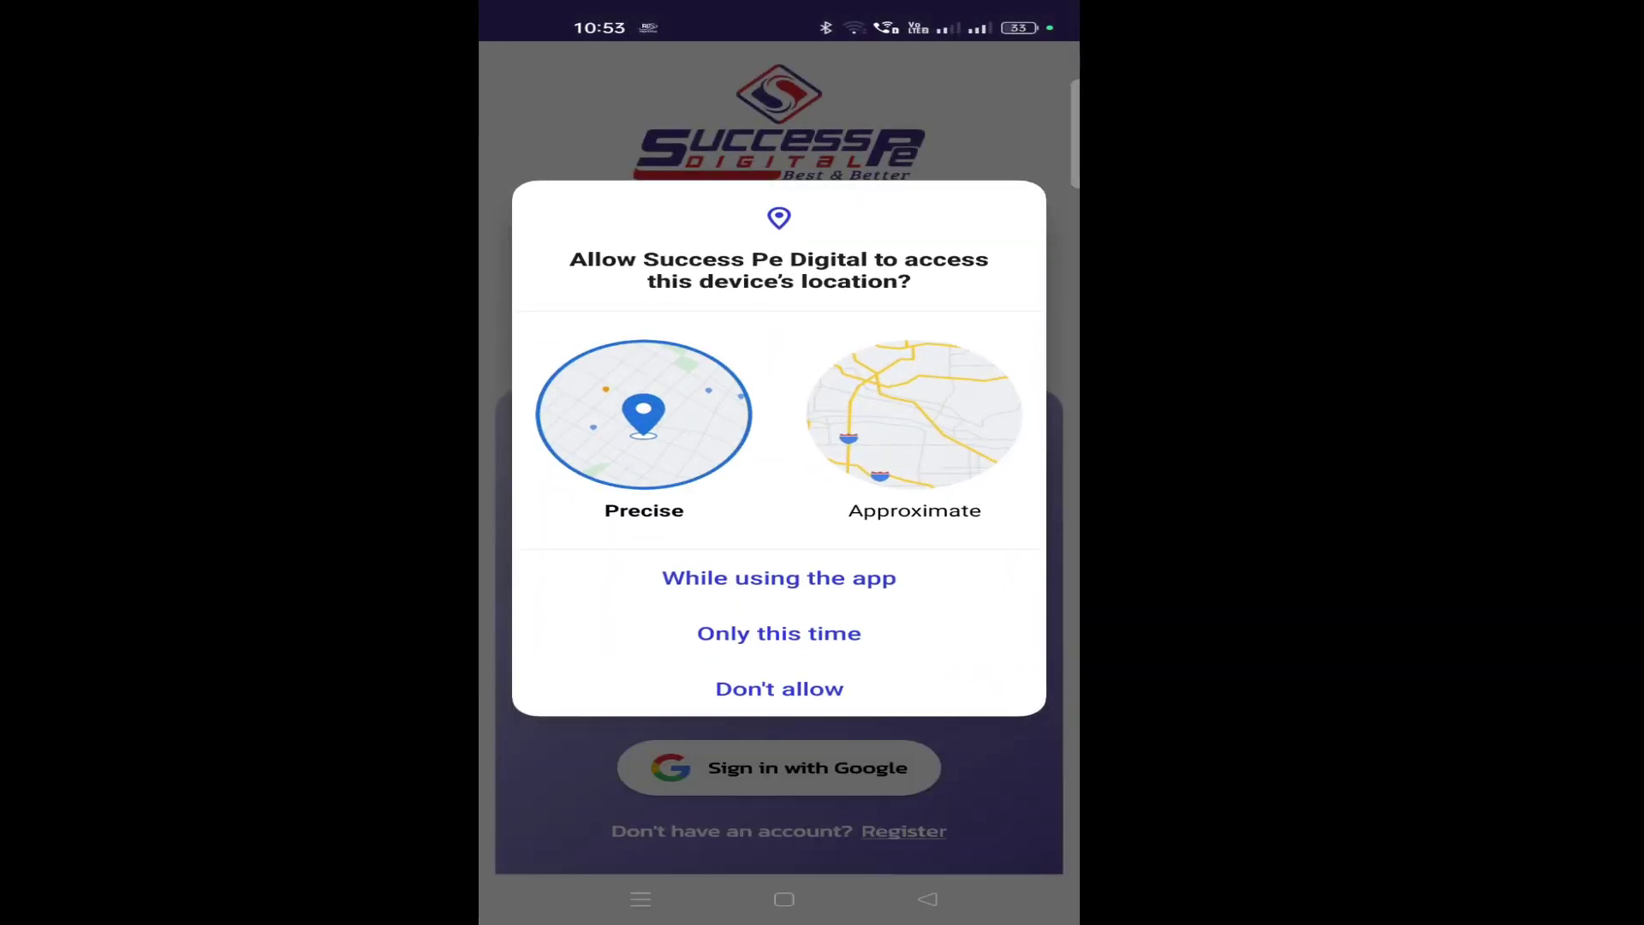
click(779, 578)
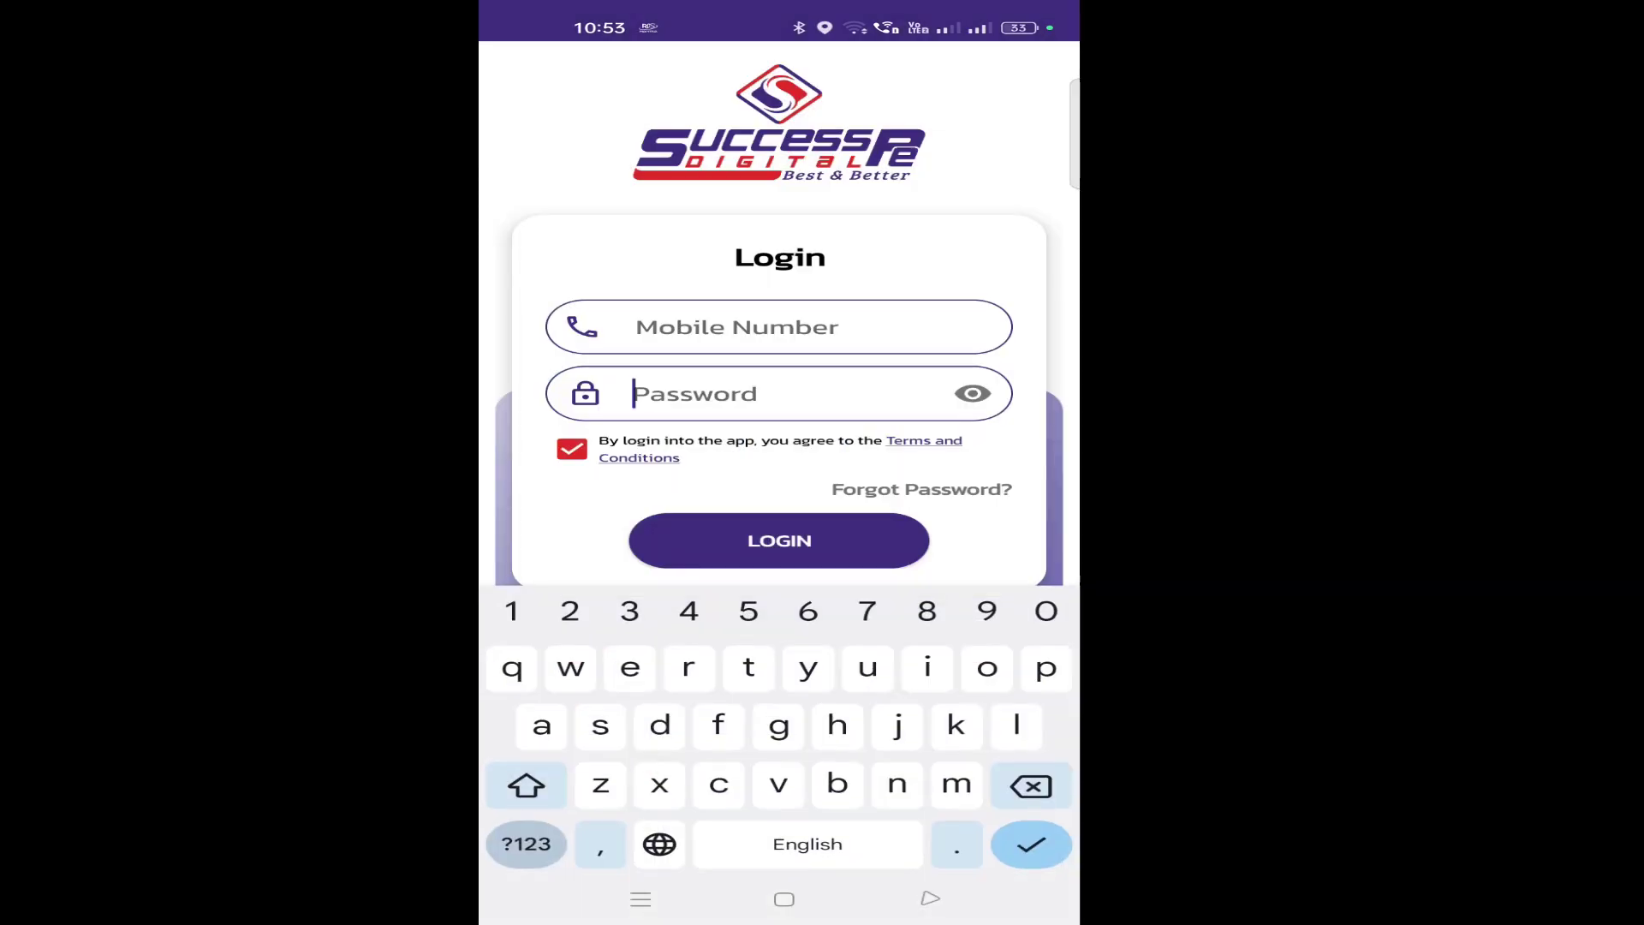
click(767, 606)
click(779, 541)
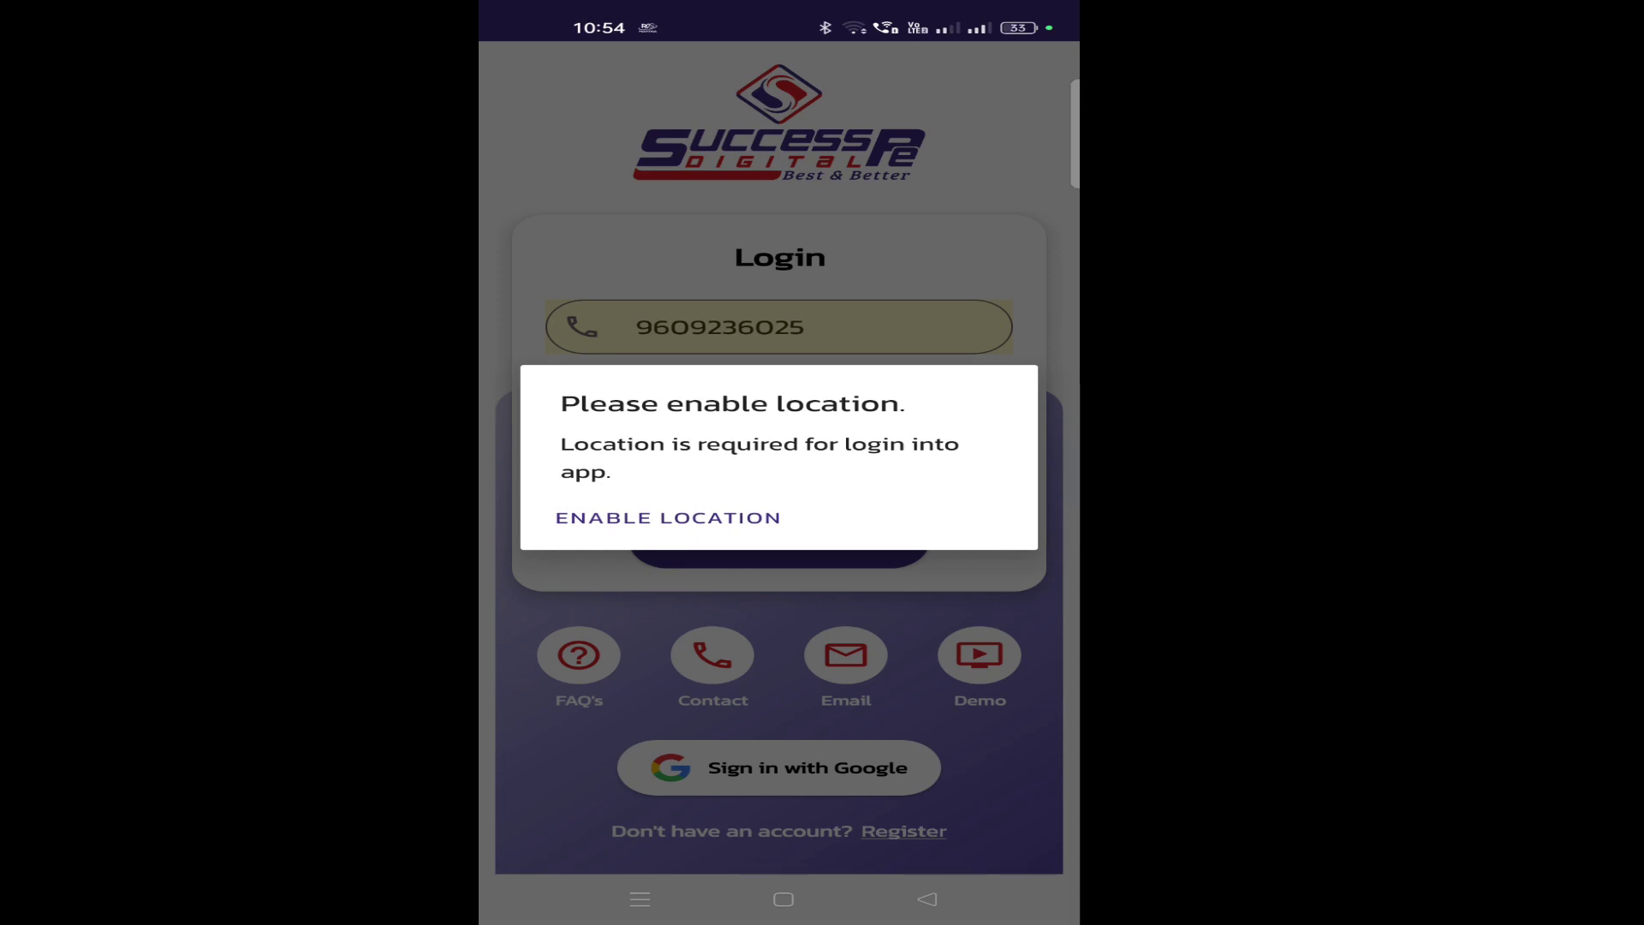
click(668, 517)
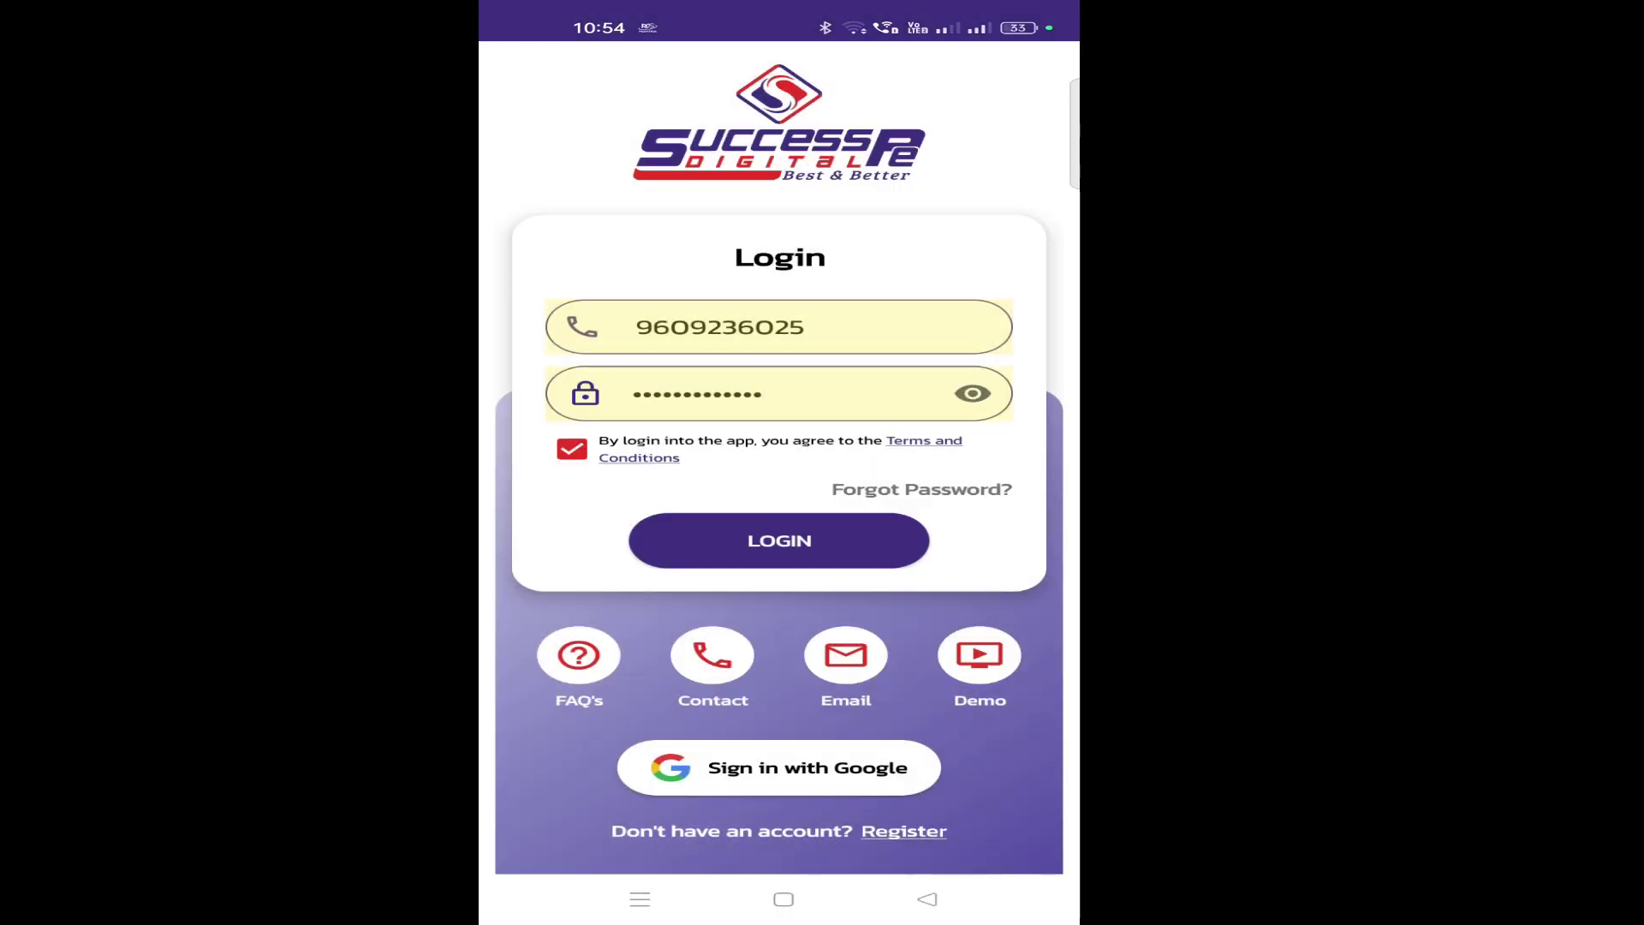
click(779, 541)
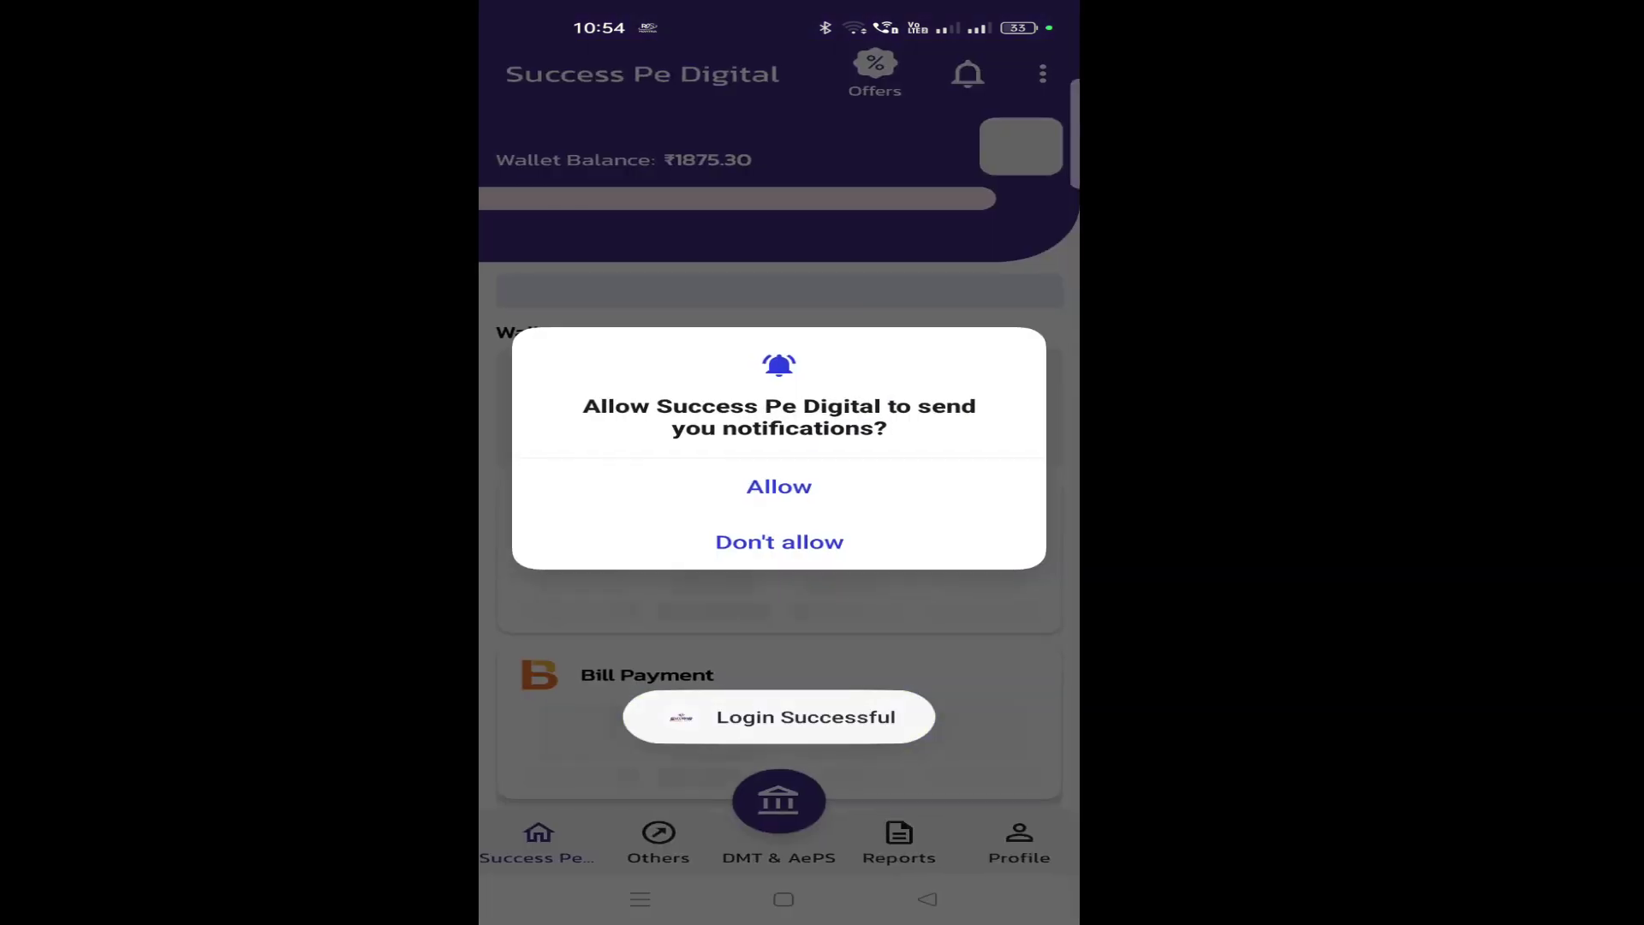
click(779, 487)
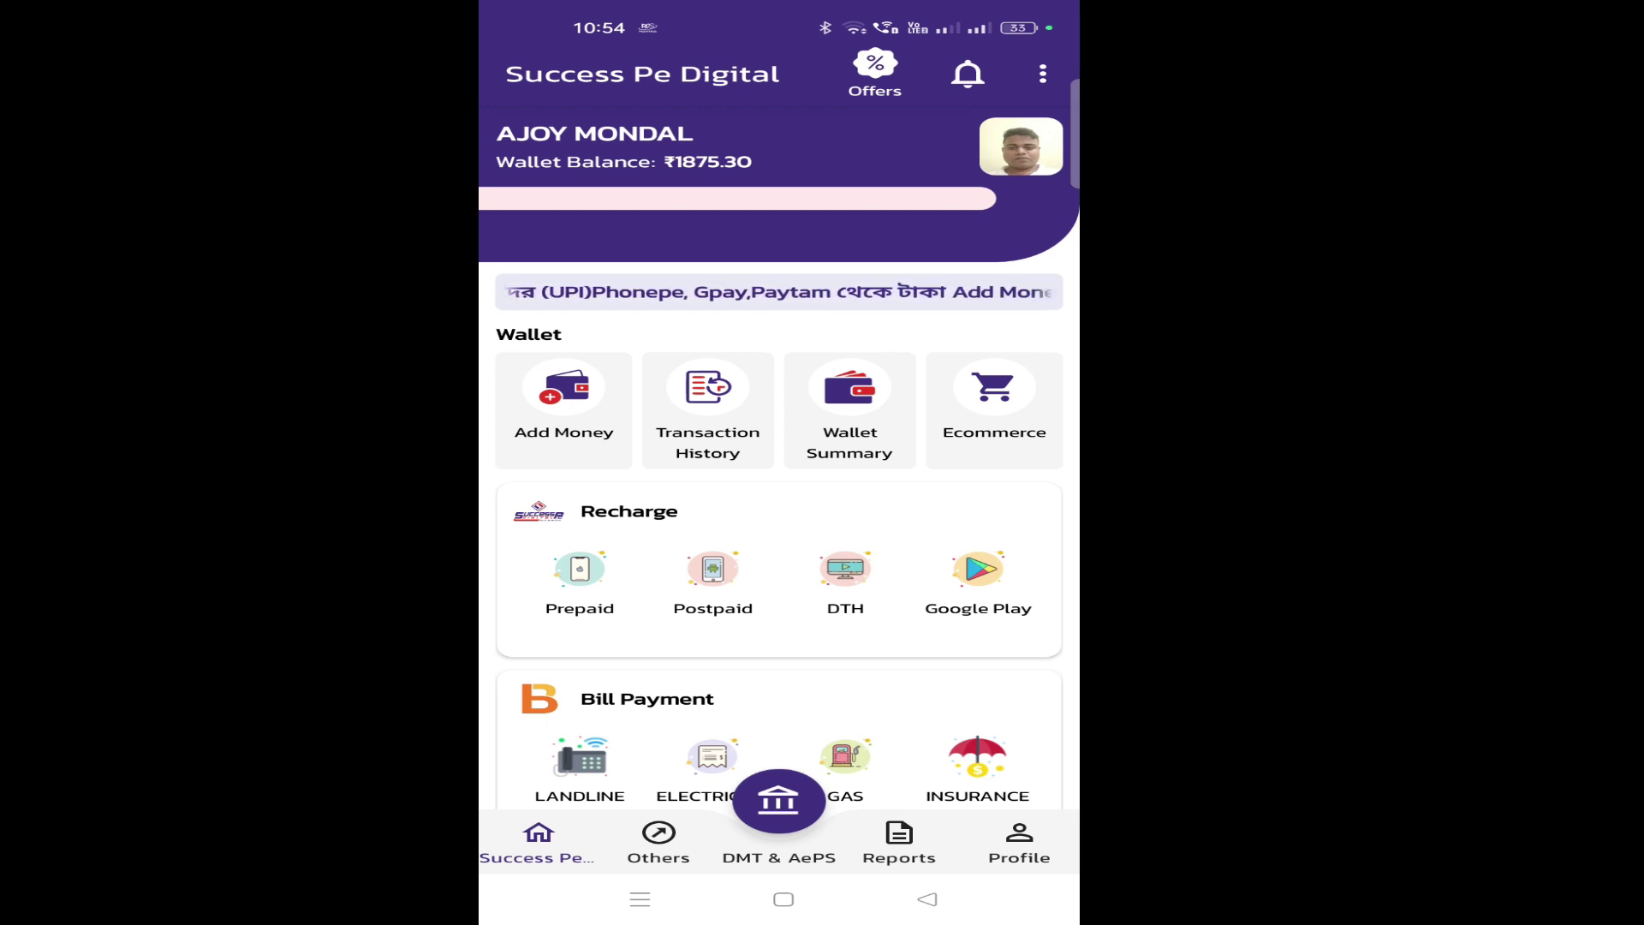
Step: Open the Others section from the app home screen to reach Verify Mobile Number
scroll(779, 514, down, 2)
scroll(780, 514, down, 2)
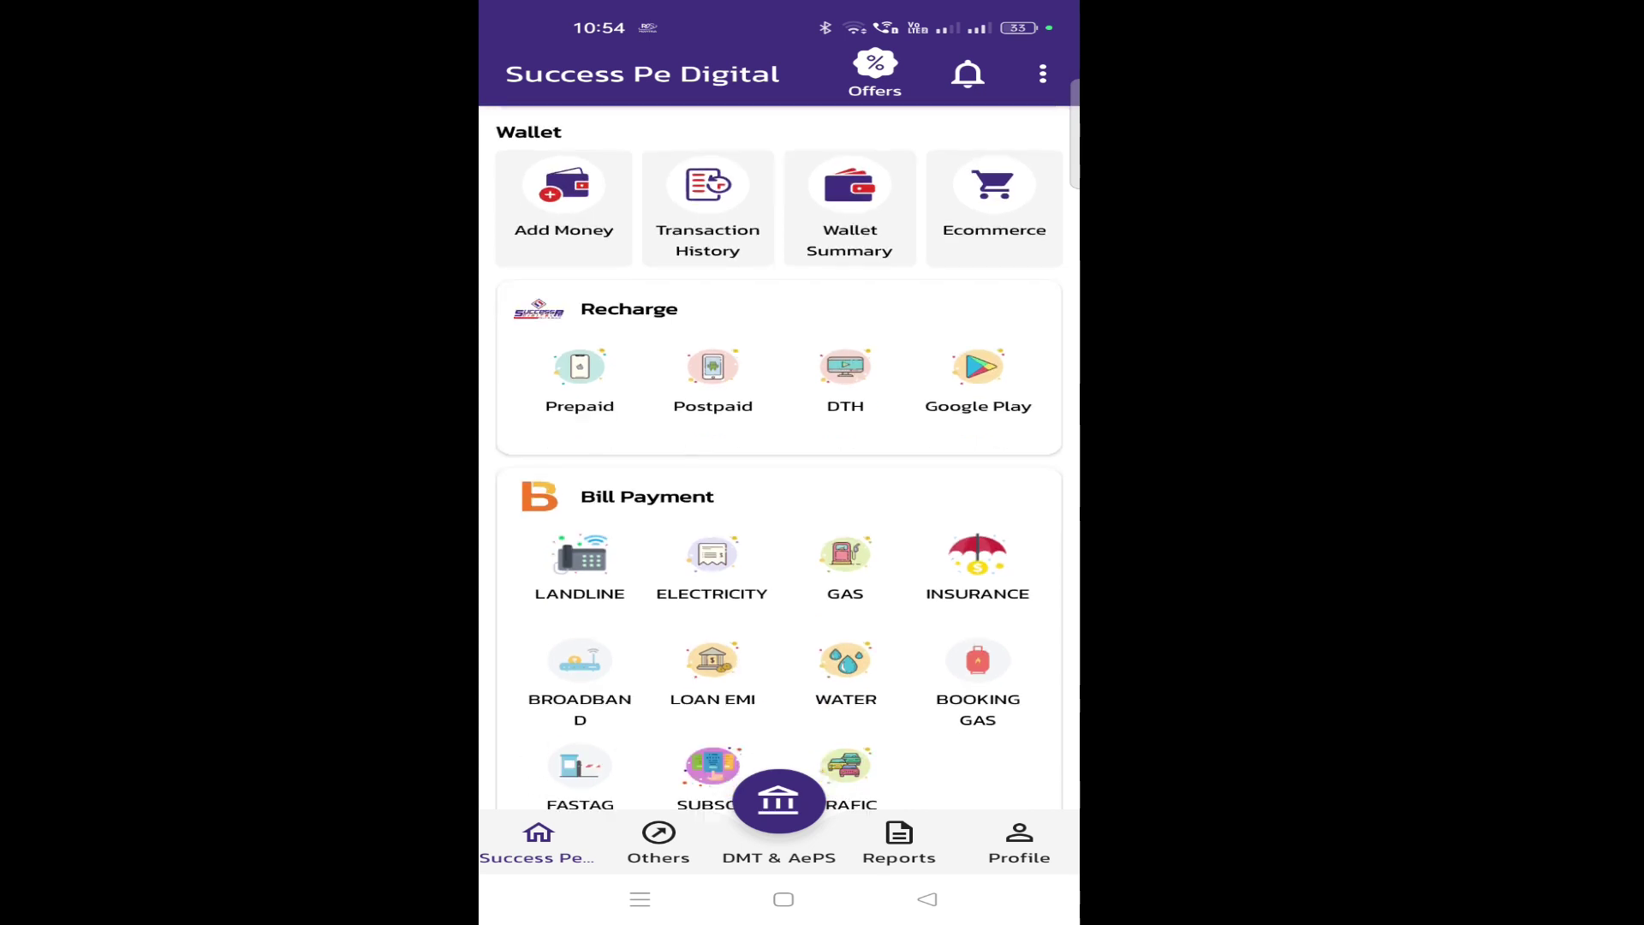
scroll(780, 462, up, 5)
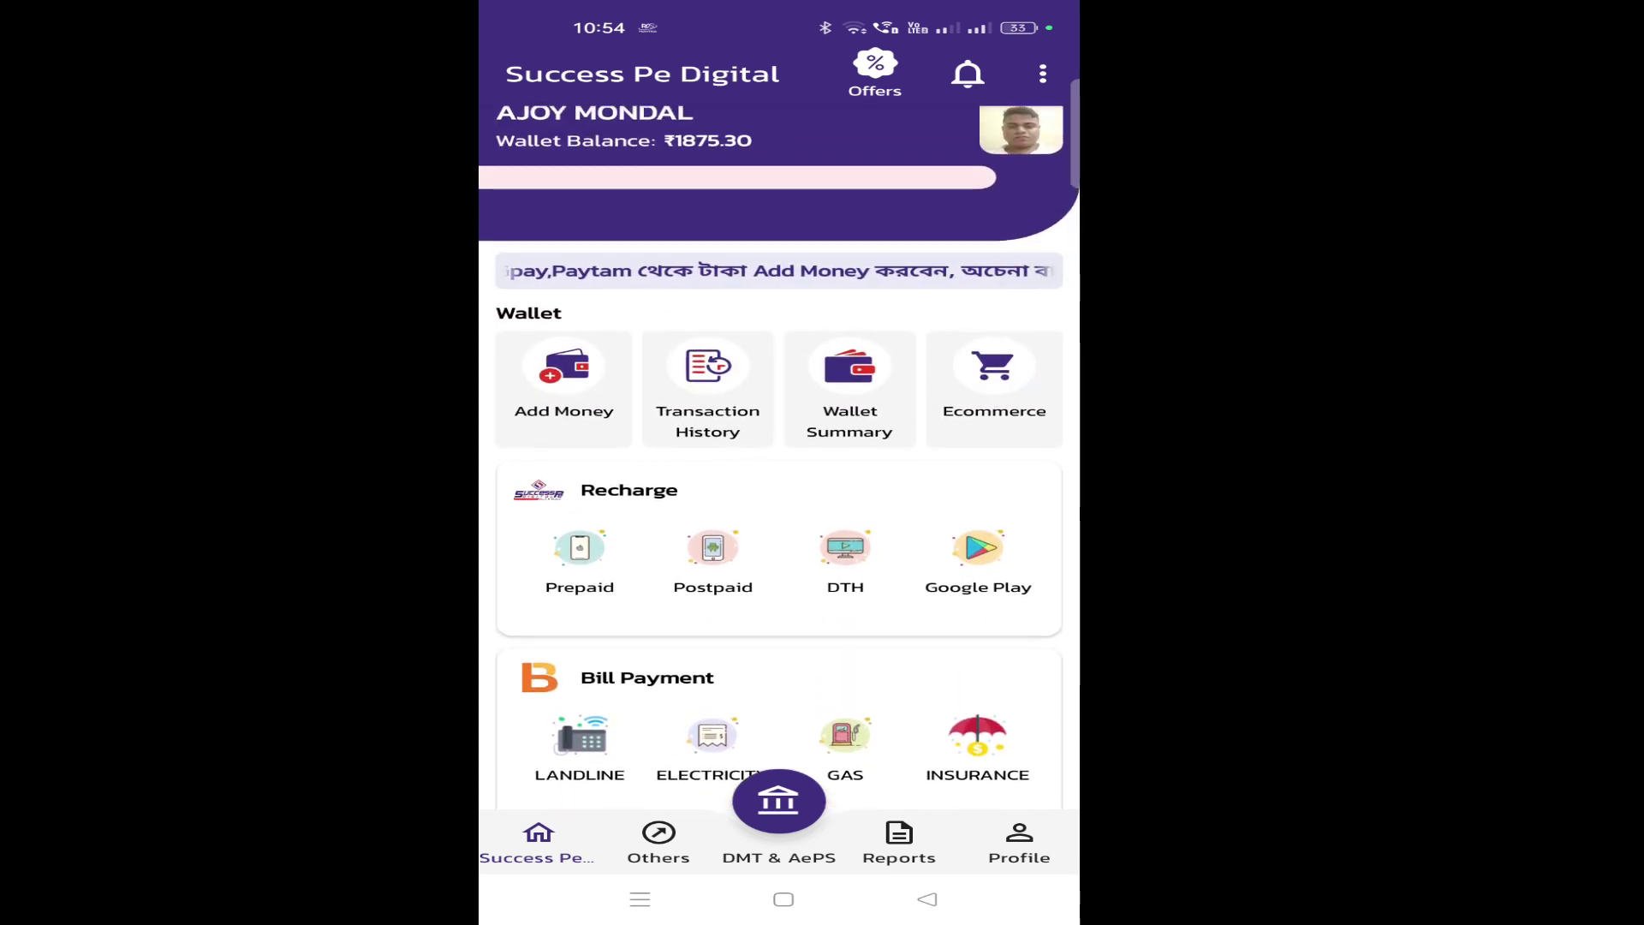
click(659, 844)
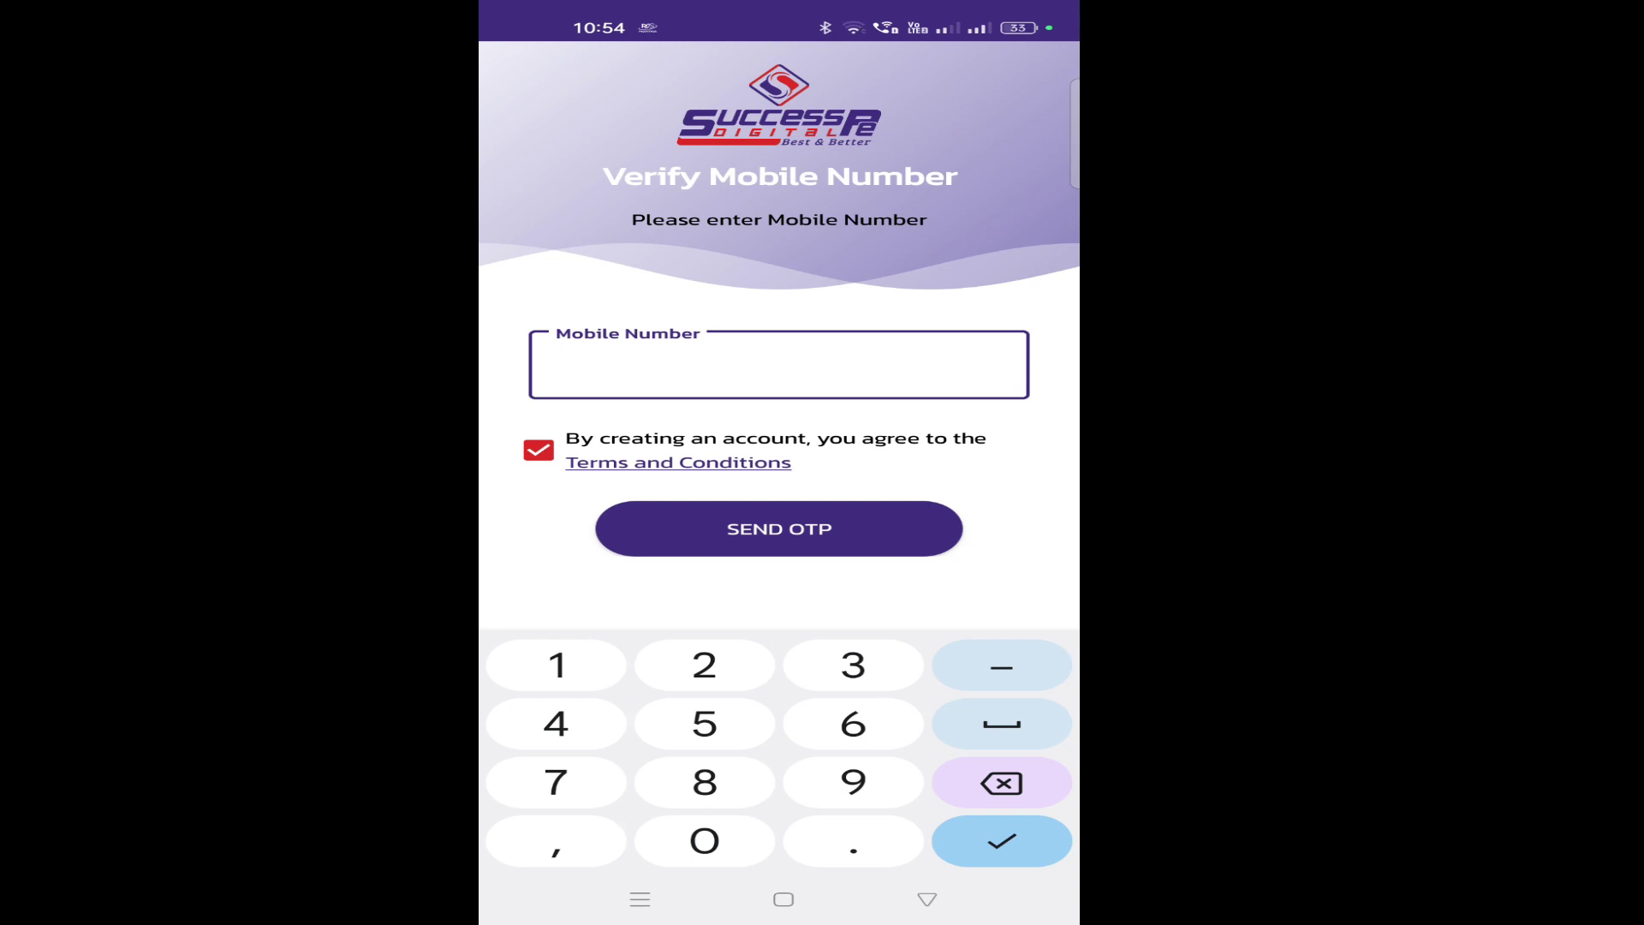
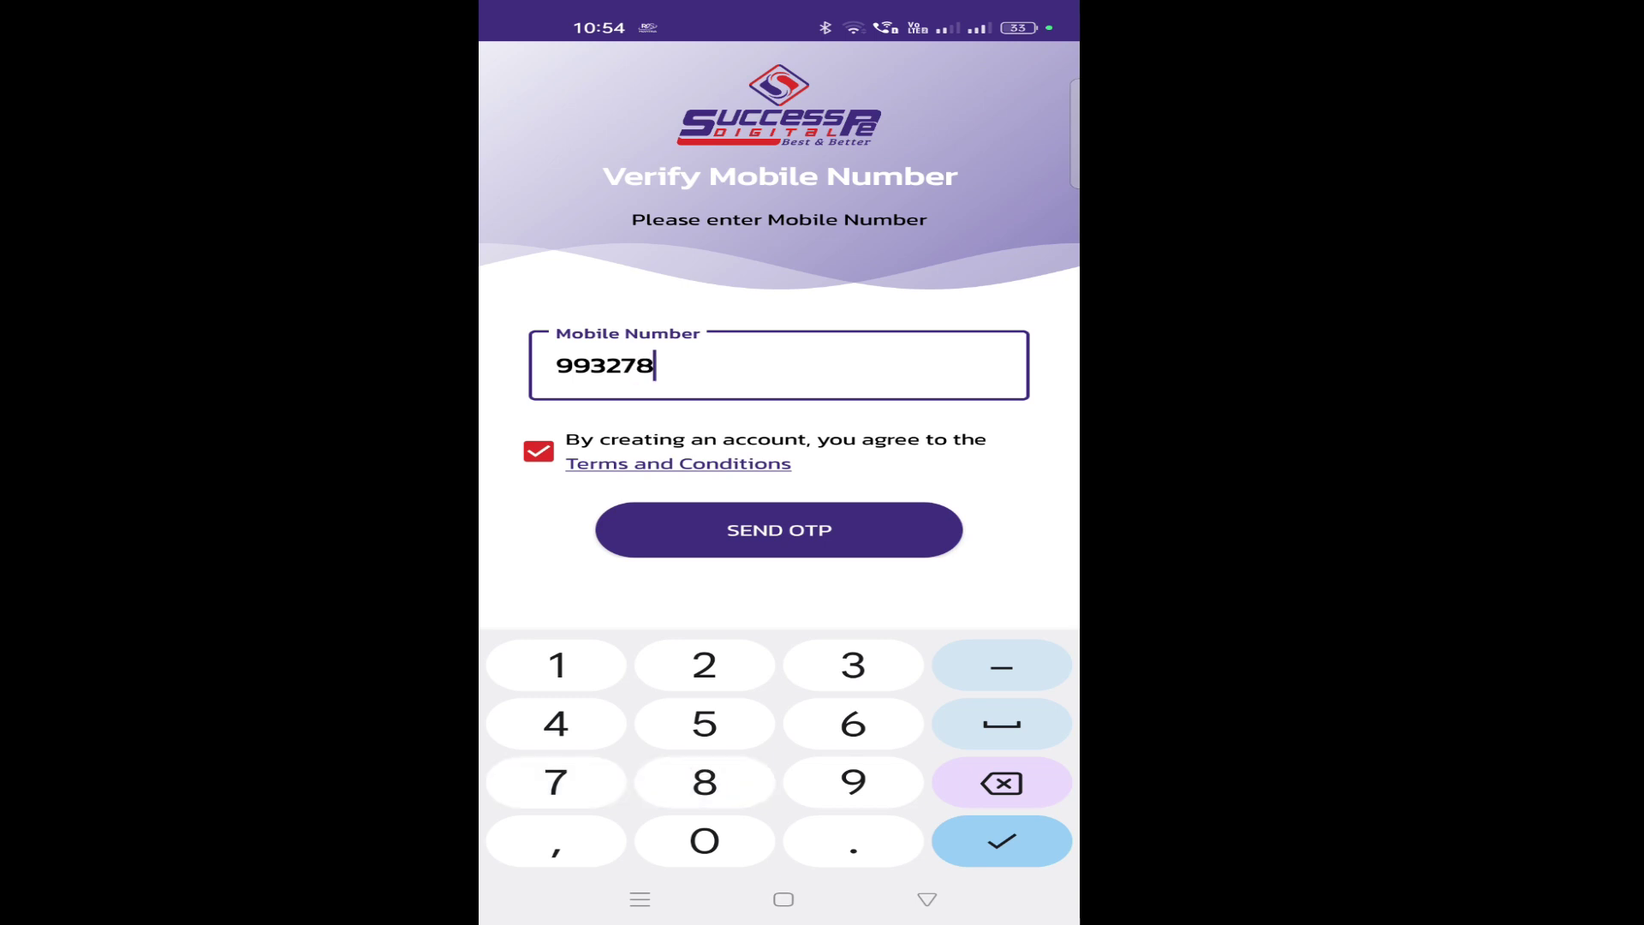
Step: Enter the new member's mobile number and request the OTP
click(779, 530)
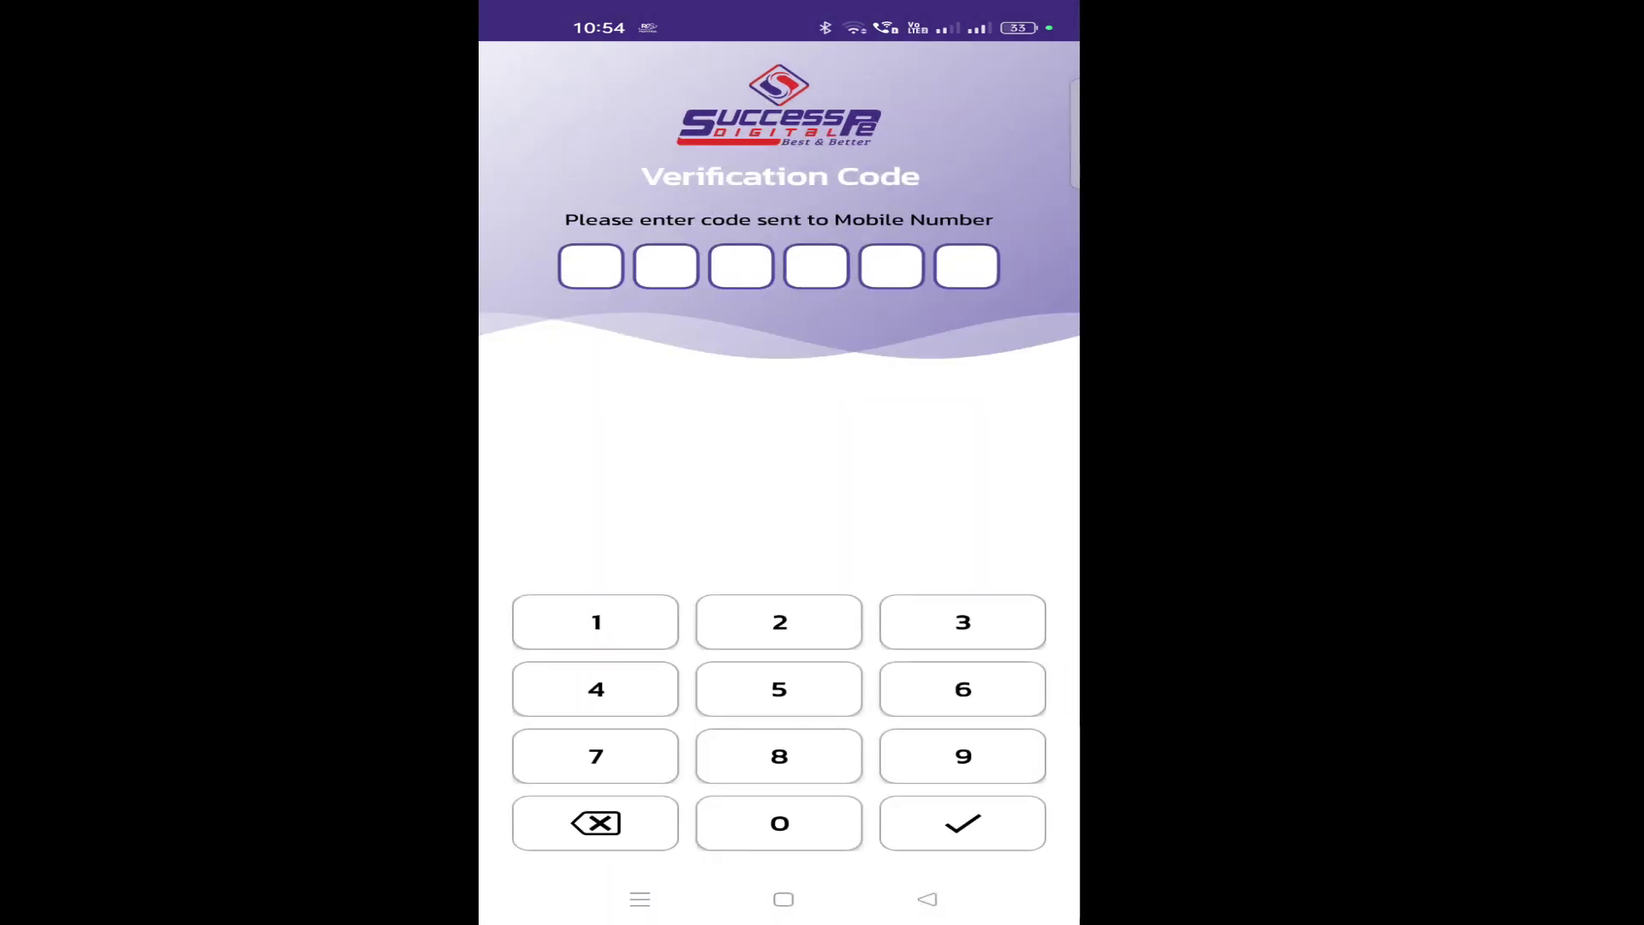